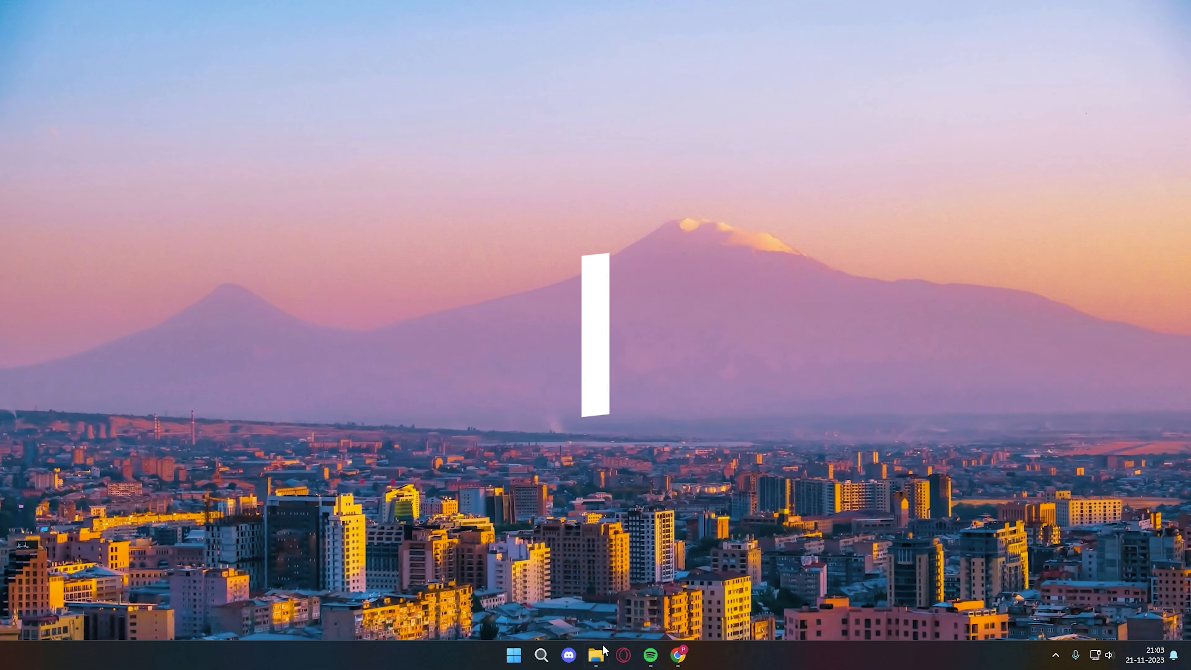
Install Rainmeter from Rainmeter-4.5.18_2.exe in the Video folder, using English and the standard installation, and run it on finishing
left_click(596, 655)
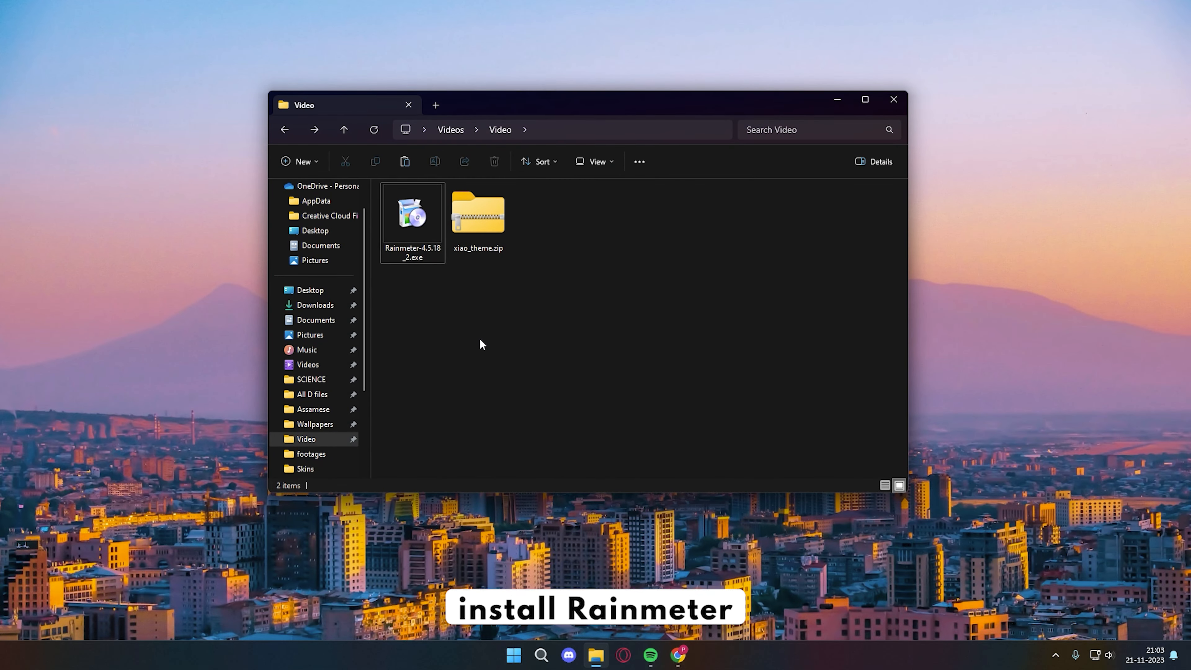
right_click(414, 234)
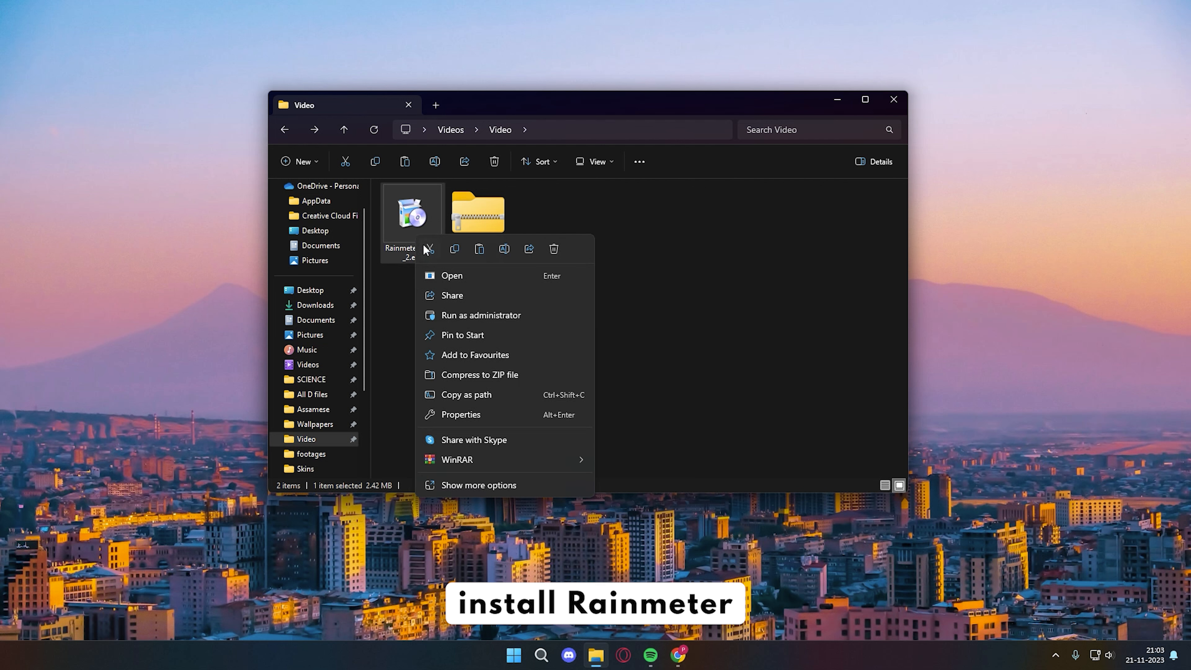
left_click(444, 272)
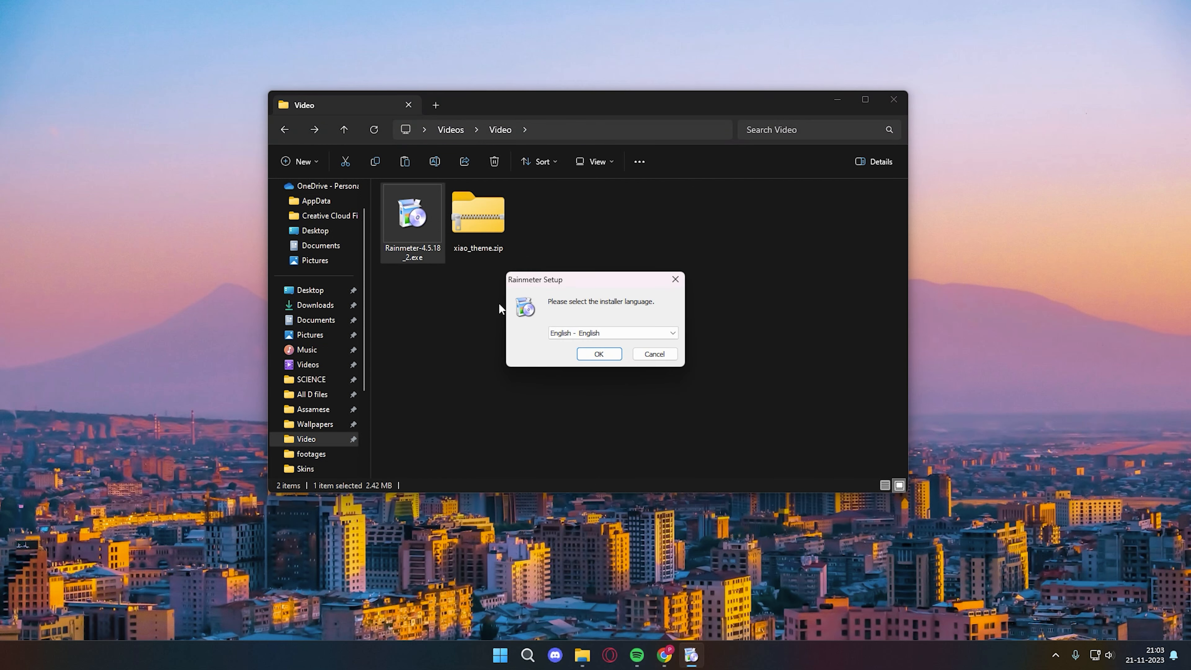
left_click(578, 352)
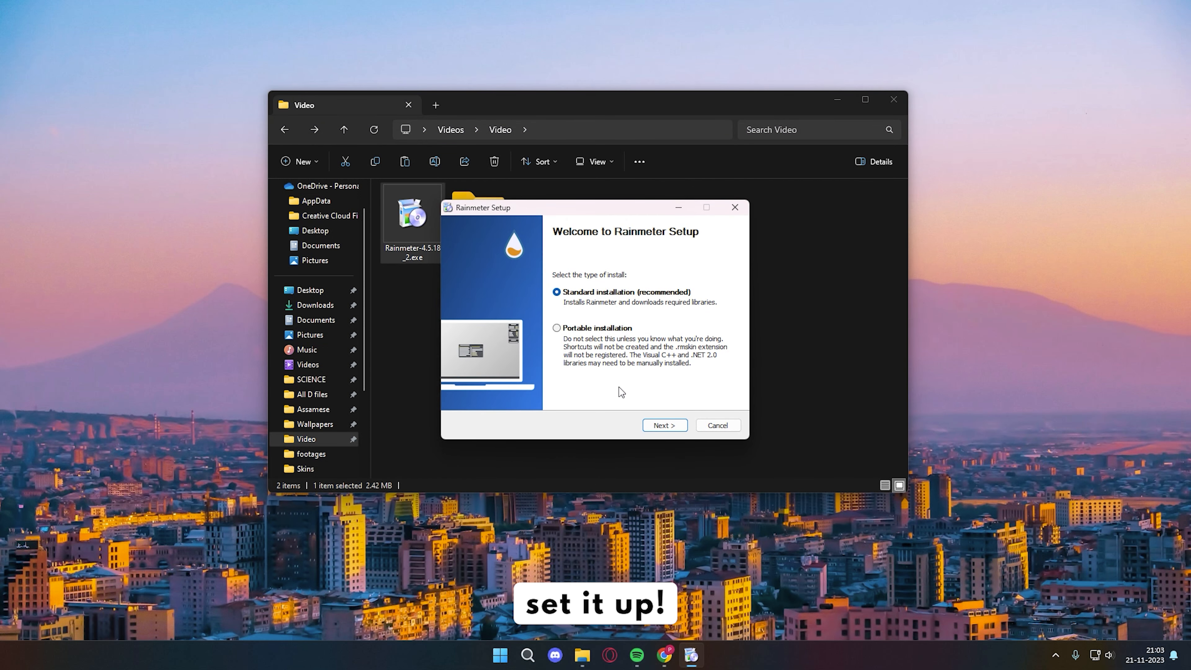
left_click(655, 425)
left_click(664, 425)
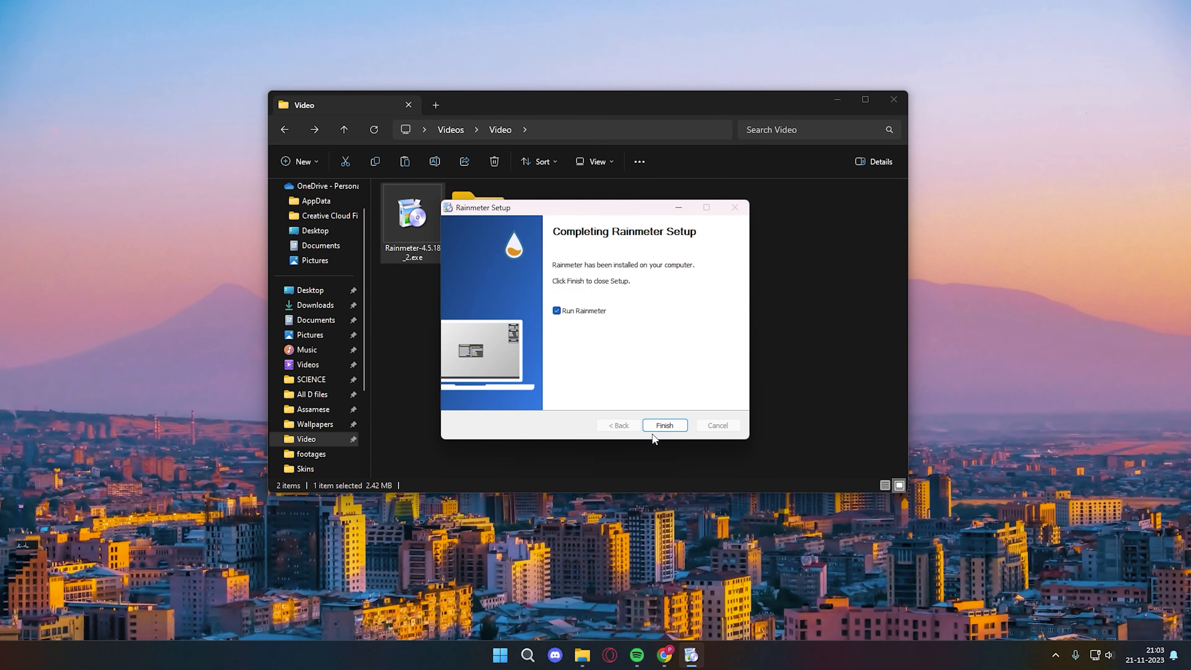
left_click(661, 426)
Unload the preloaded illustro skins Welcome, Disk, System and Clock from the desktop
right_click(686, 361)
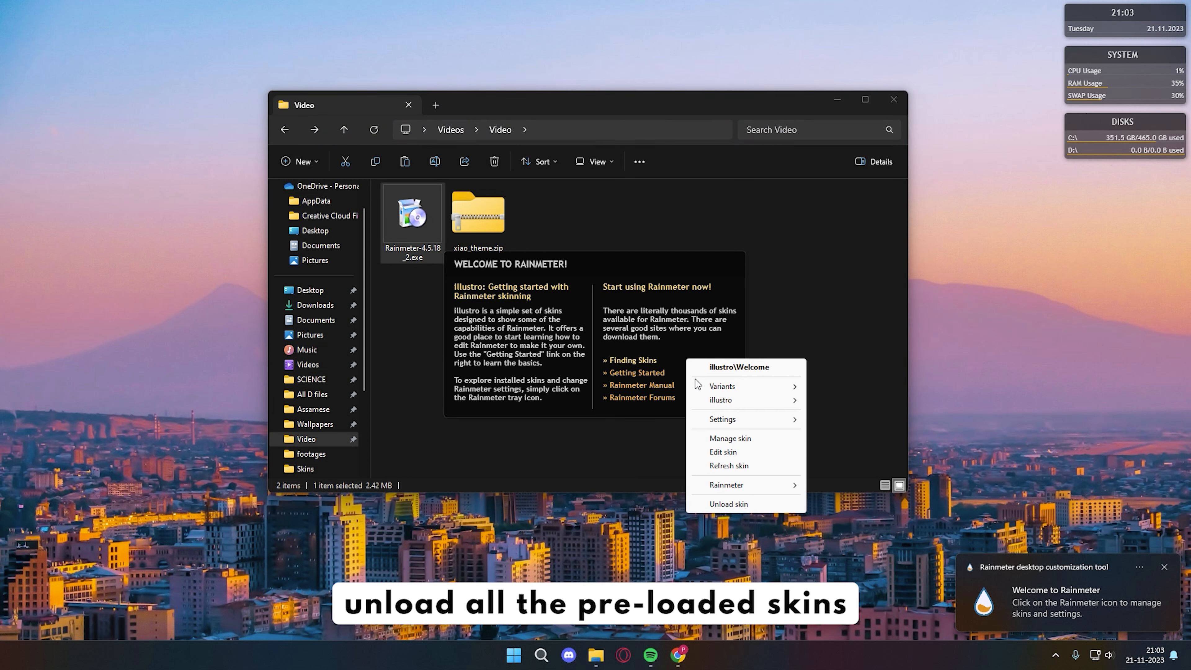
left_click(728, 504)
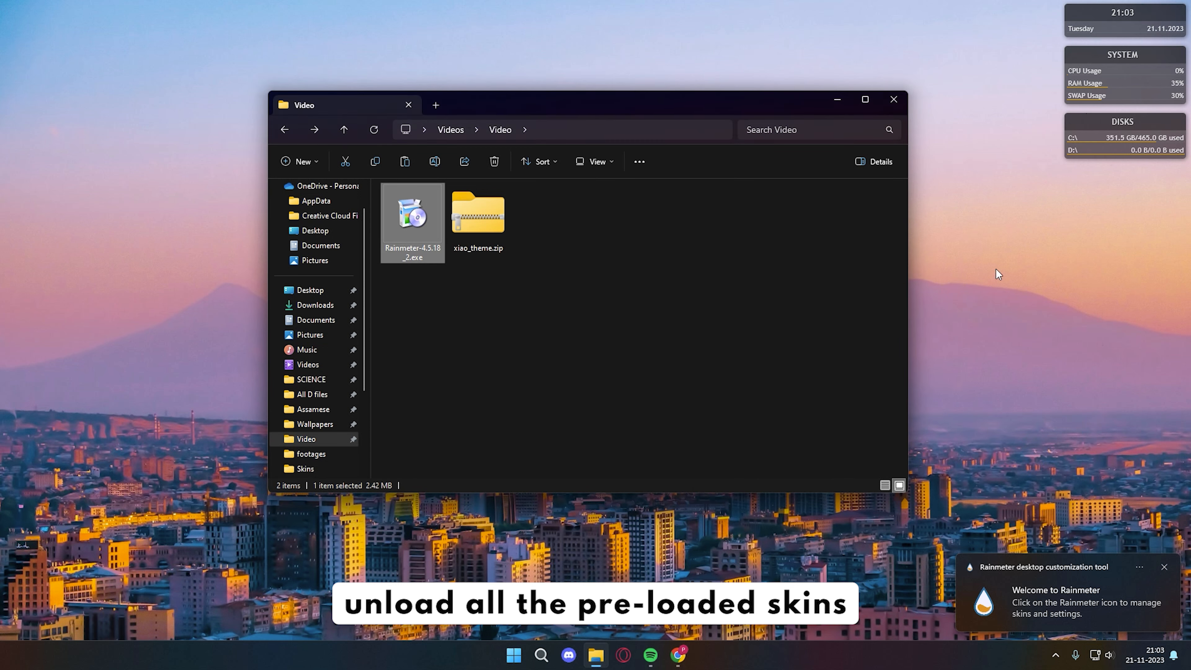
right_click(1100, 153)
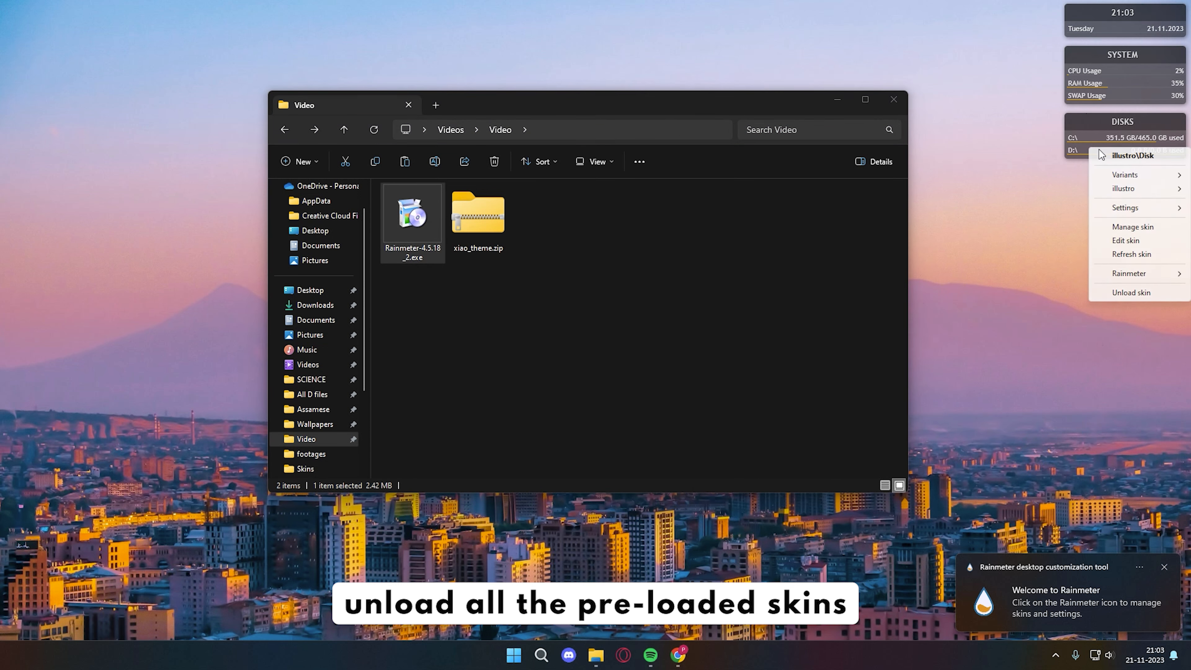
left_click(1114, 296)
right_click(1101, 71)
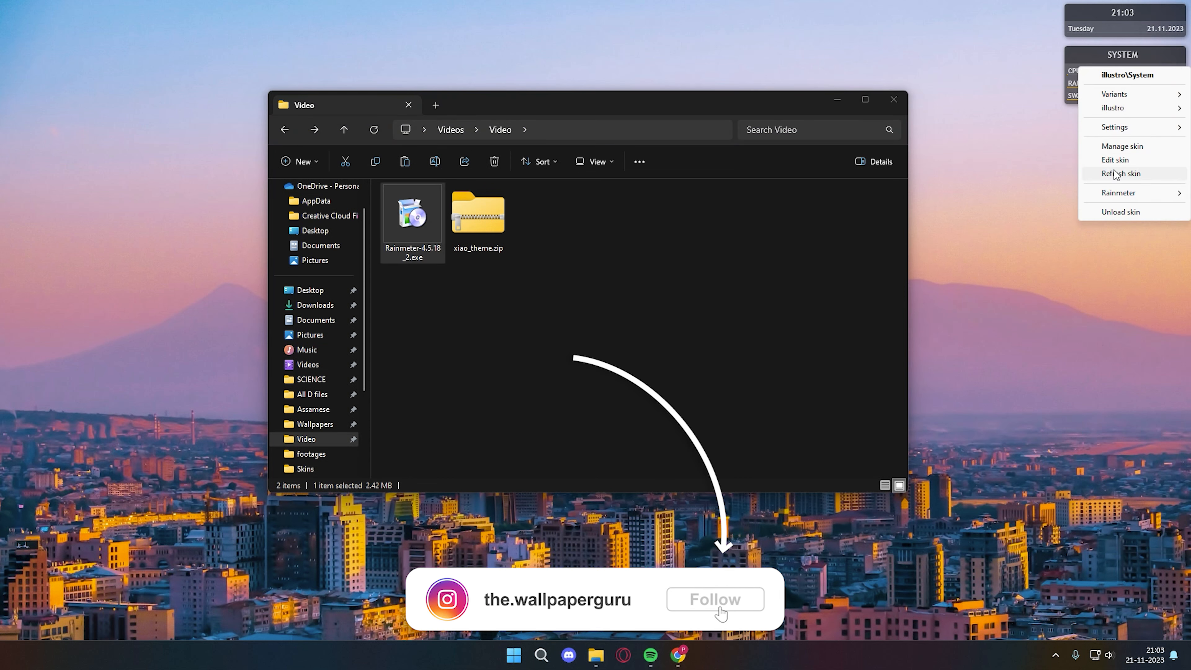
left_click(1095, 213)
right_click(1109, 41)
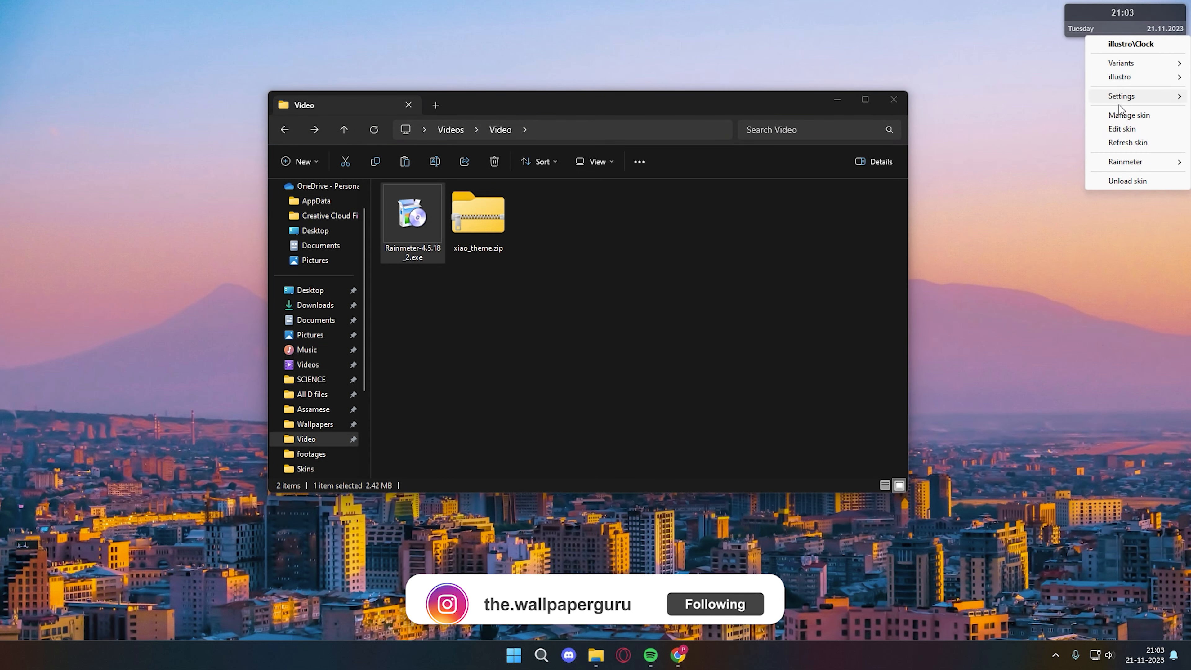
left_click(1120, 180)
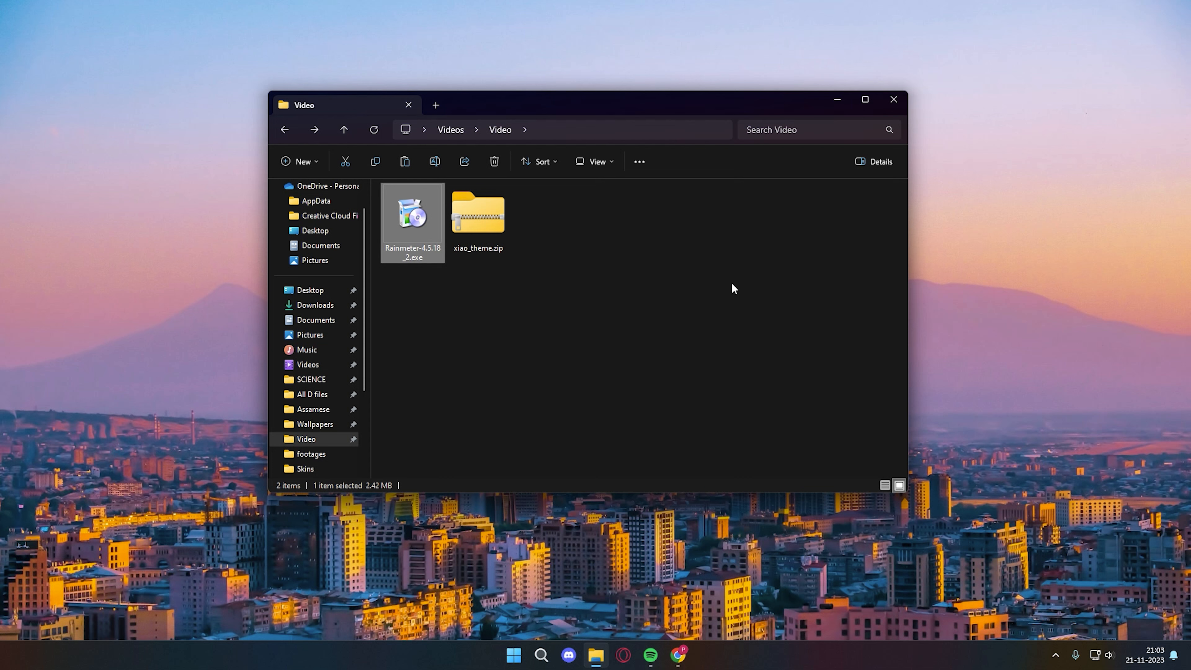
Extract xiao_theme.zip with WinRAR into its own xiao_theme folder and open that folder
left_click(480, 227)
right_click(479, 227)
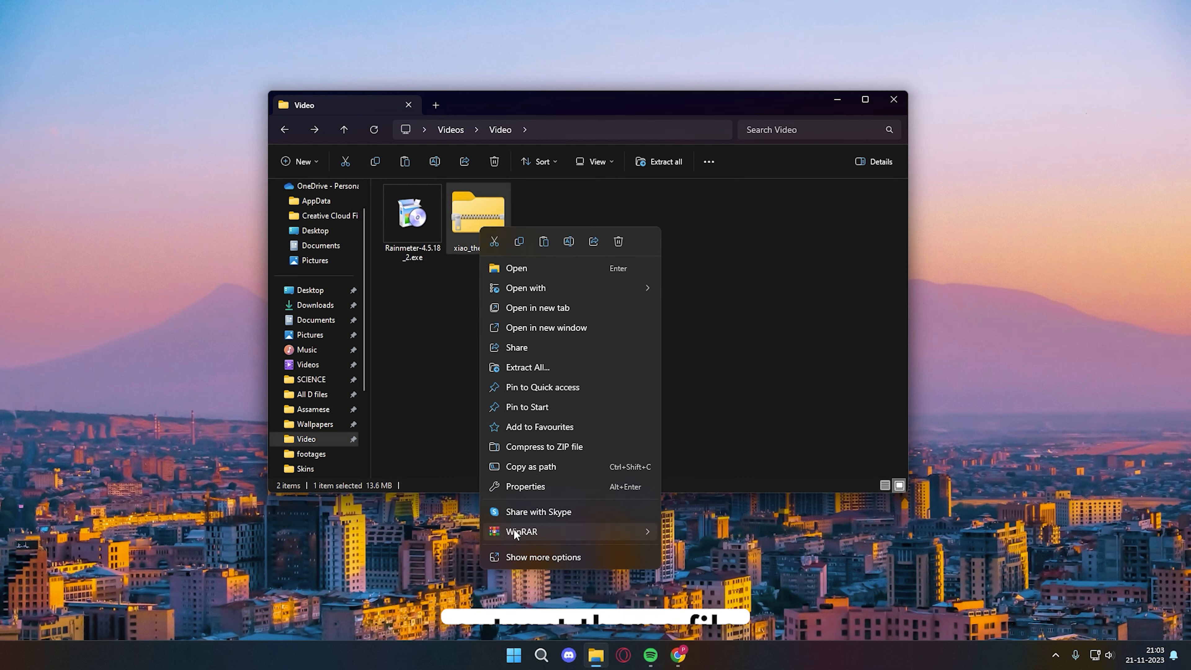
mouse_move(609, 536)
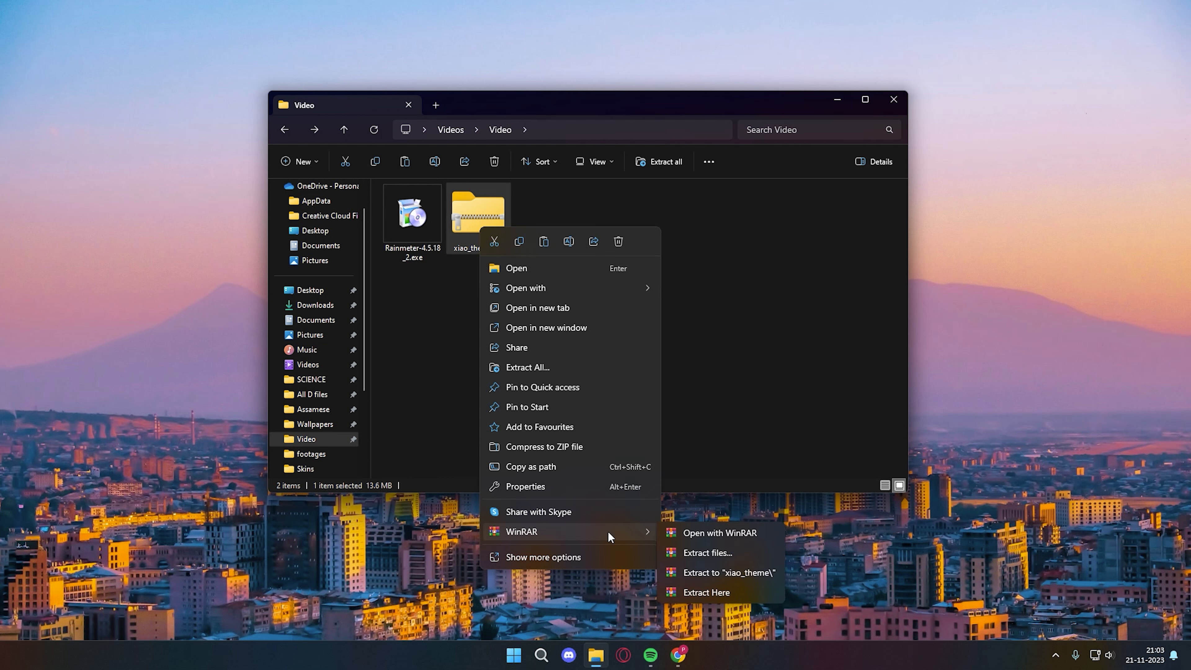
left_click(707, 573)
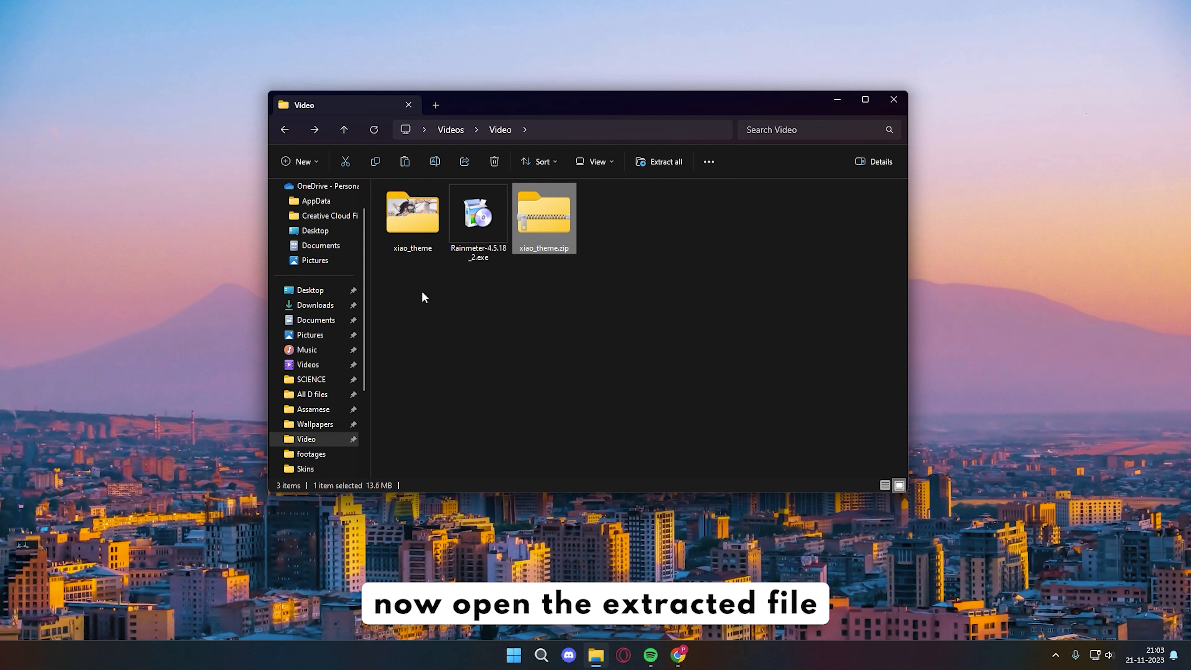
right_click(411, 231)
left_click(440, 269)
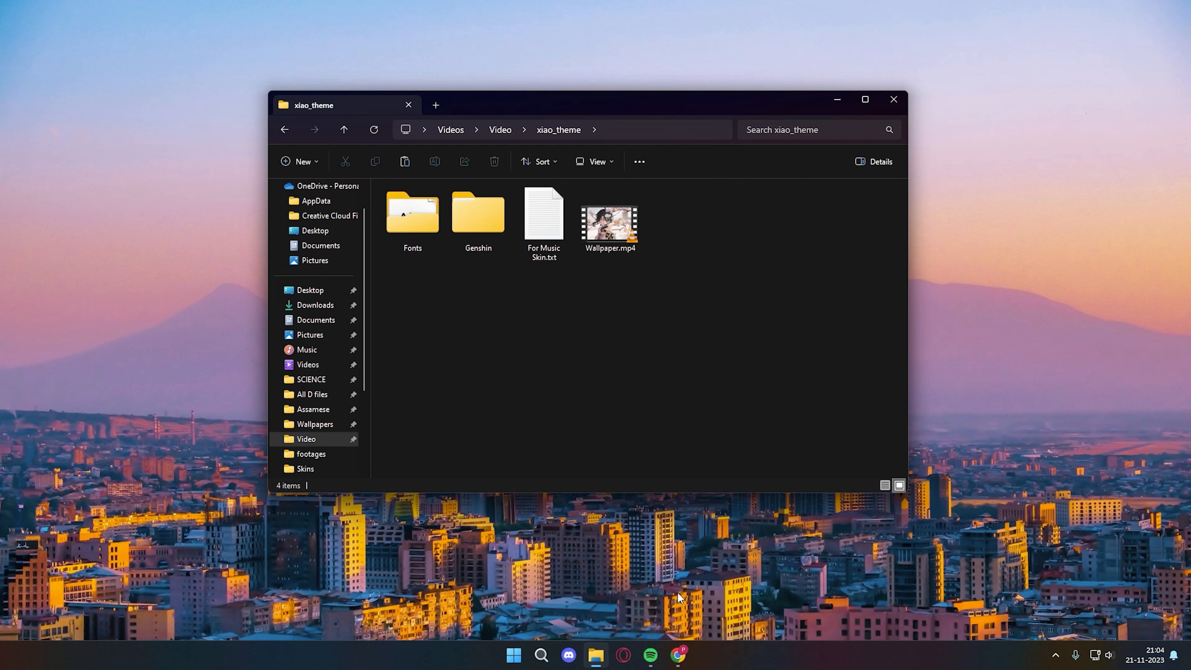
Switch to Chrome, install Lively Wallpaper through the Microsoft Store, launch it and close the store dialog
left_click(678, 654)
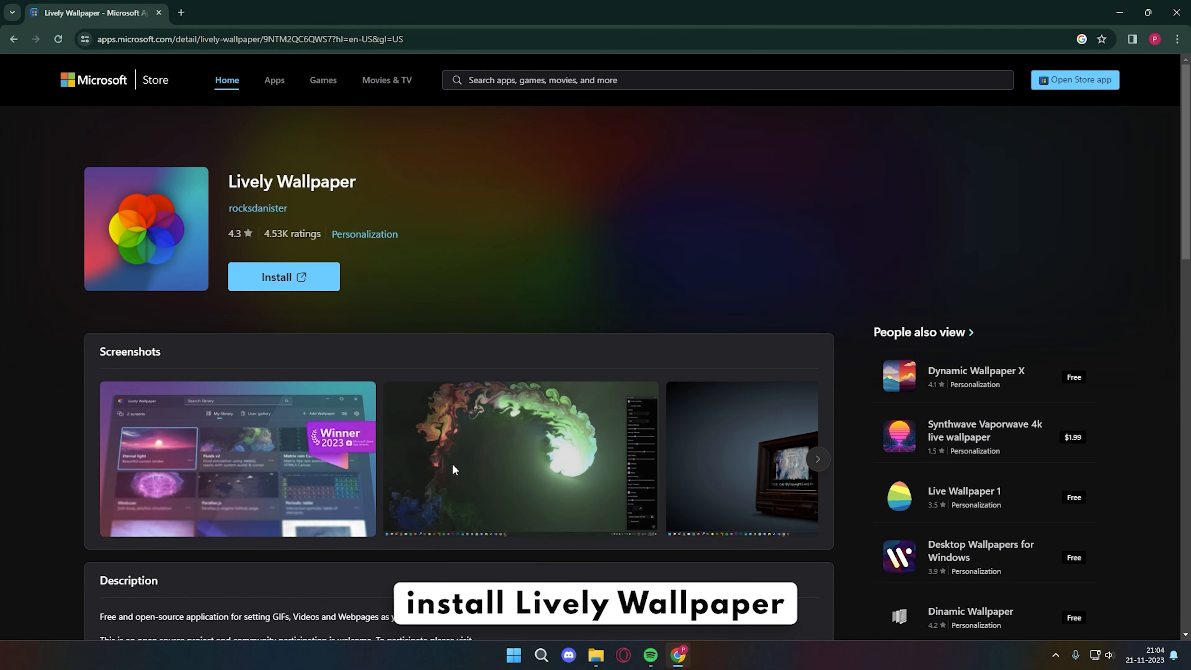
left_click(331, 283)
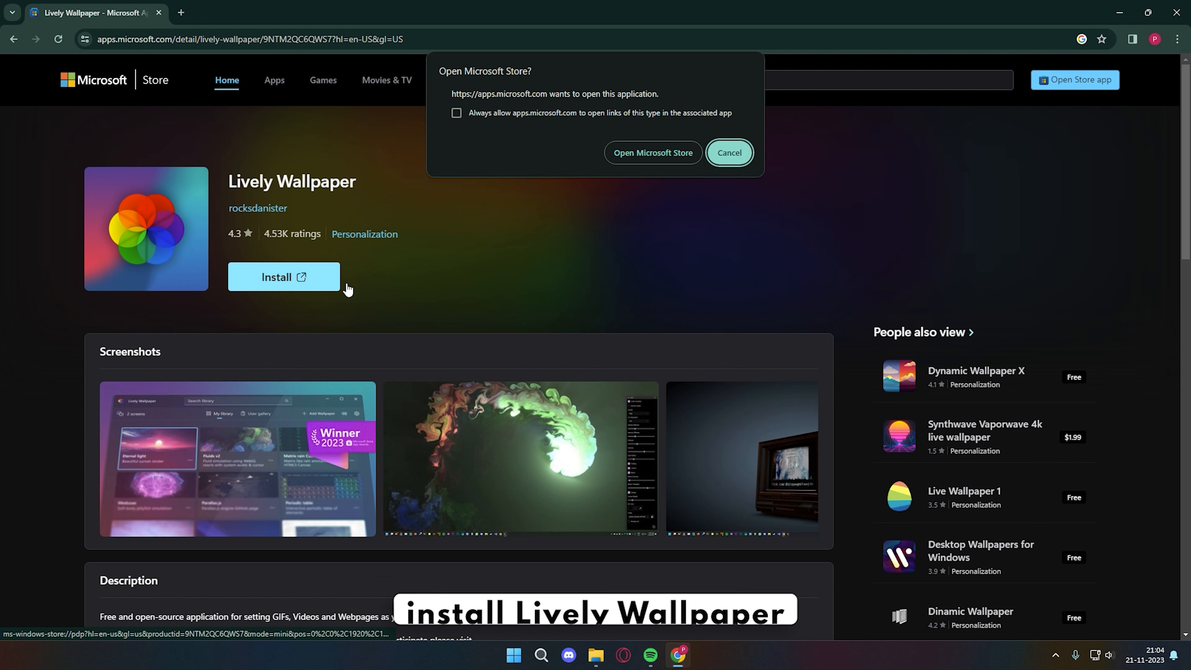
left_click(627, 158)
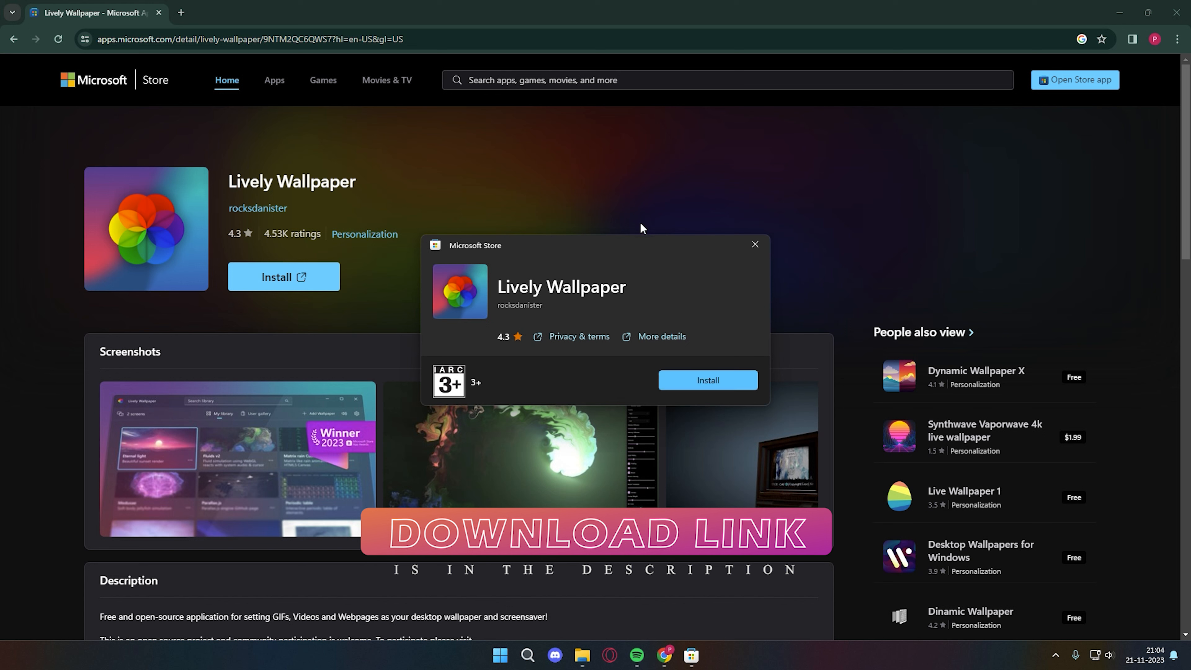
left_click(694, 379)
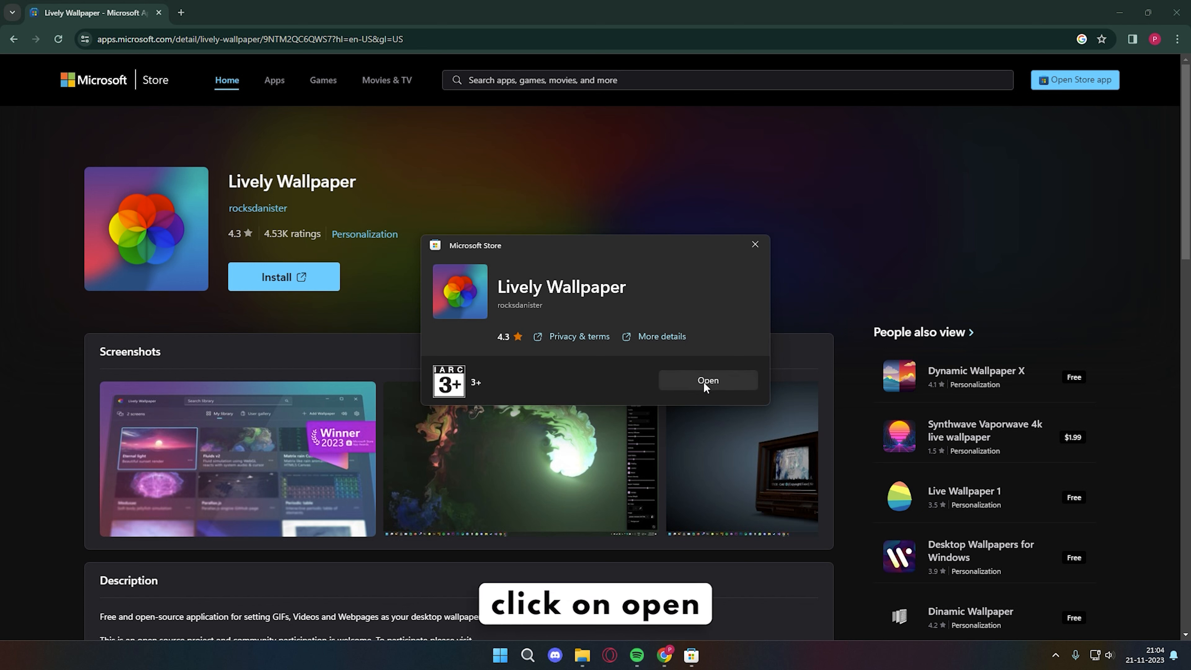
left_click(704, 381)
left_click(755, 245)
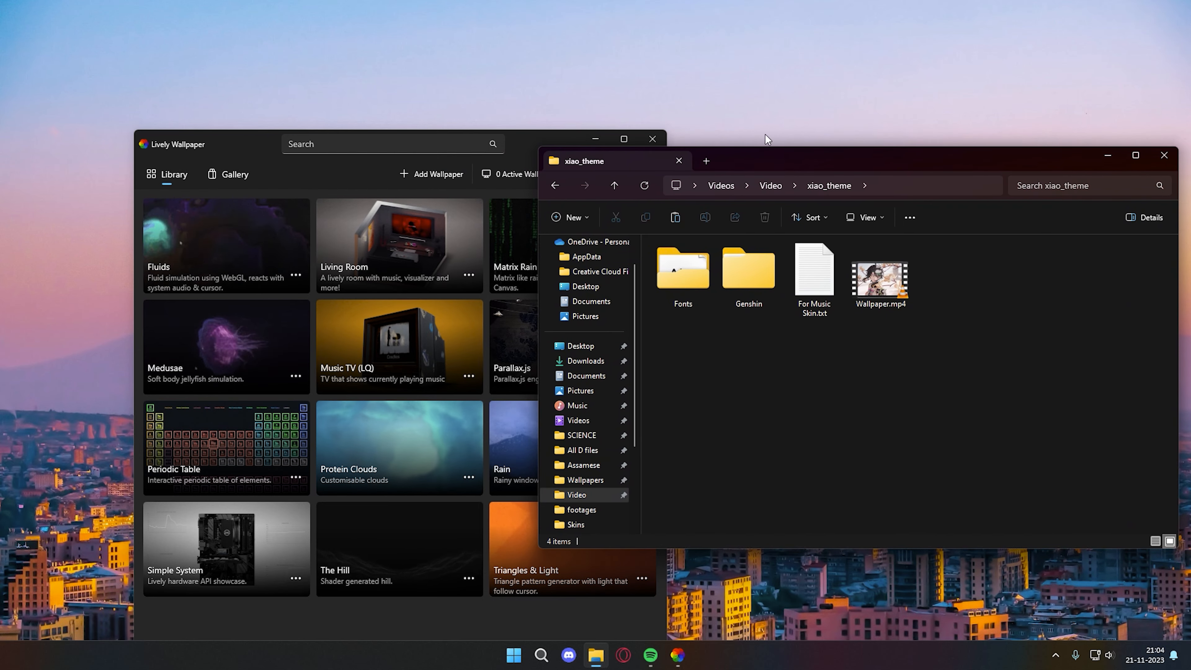
Add Wallpaper.mp4 from the xiao_theme folder to Lively Wallpaper as the desktop wallpaper, then close Lively's window to the system tray
left_click(458, 124)
left_click_drag(458, 126, 428, 95)
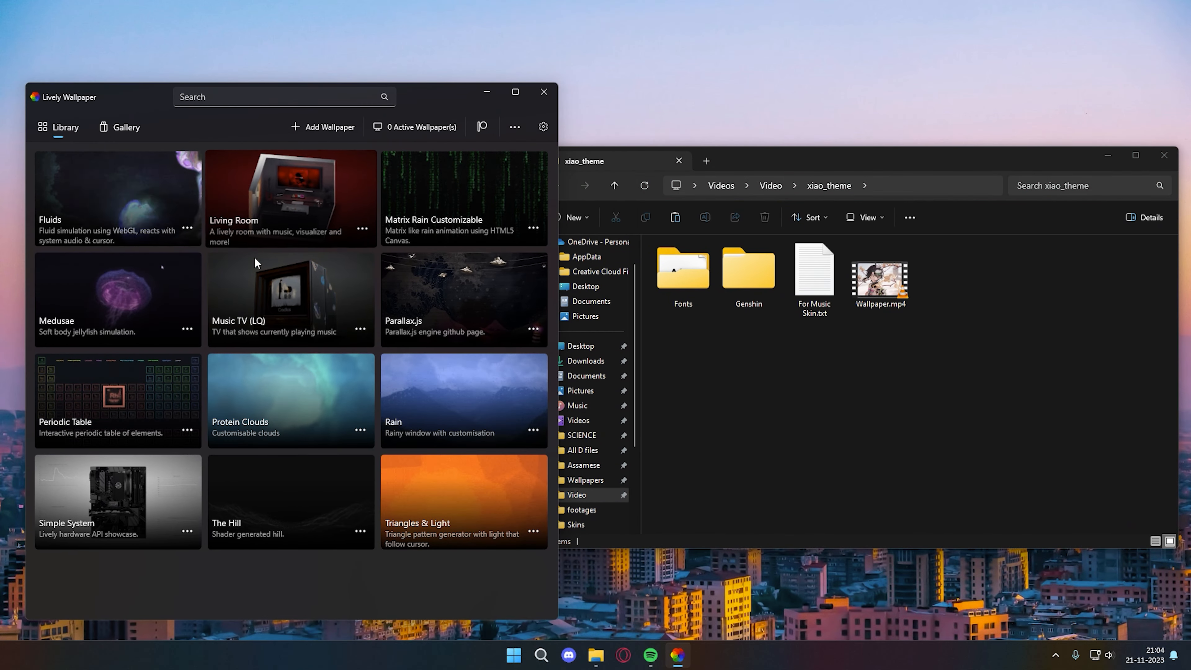
left_click(897, 289)
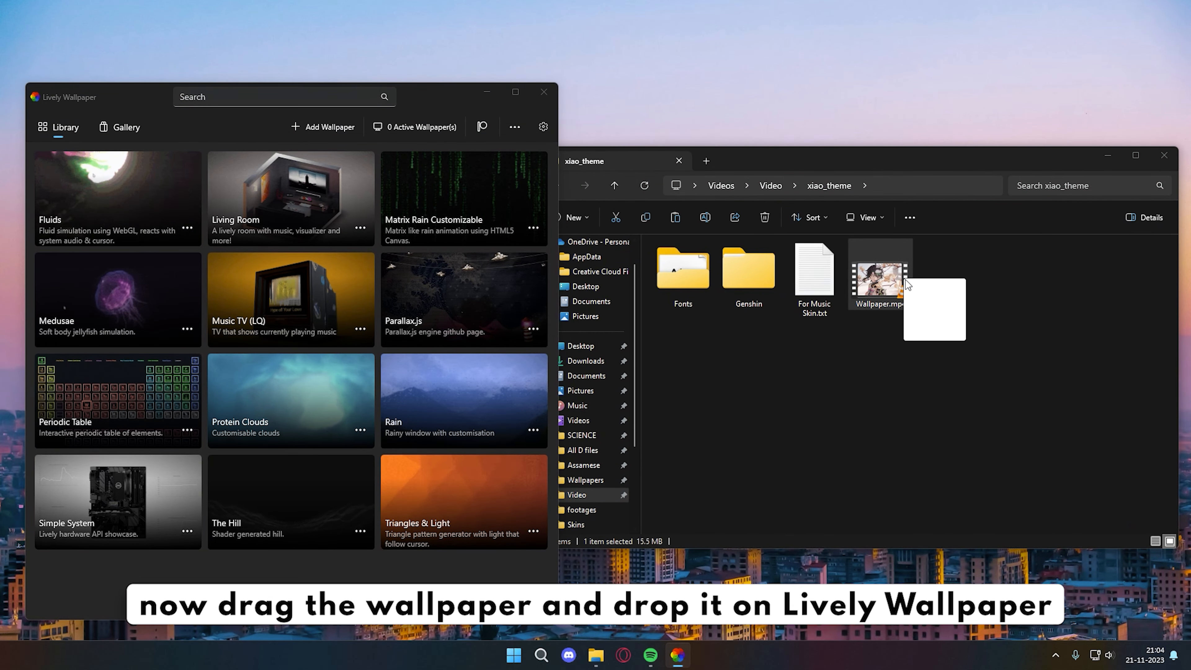
left_click_drag(901, 290, 326, 355)
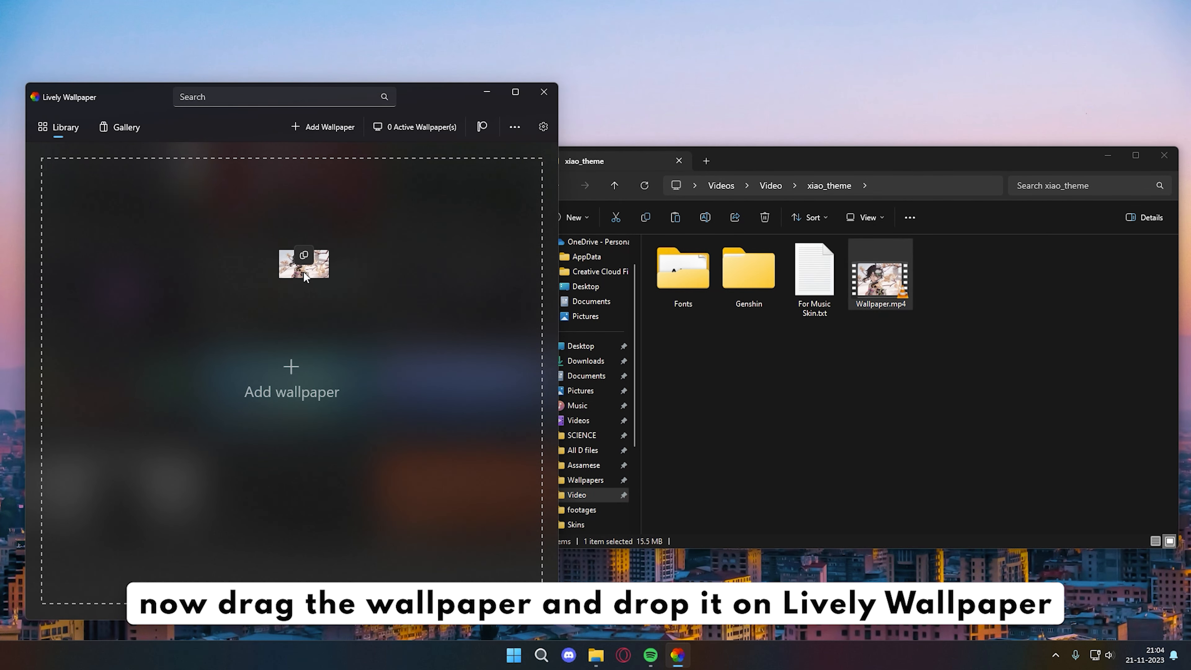
left_click_drag(305, 277, 305, 346)
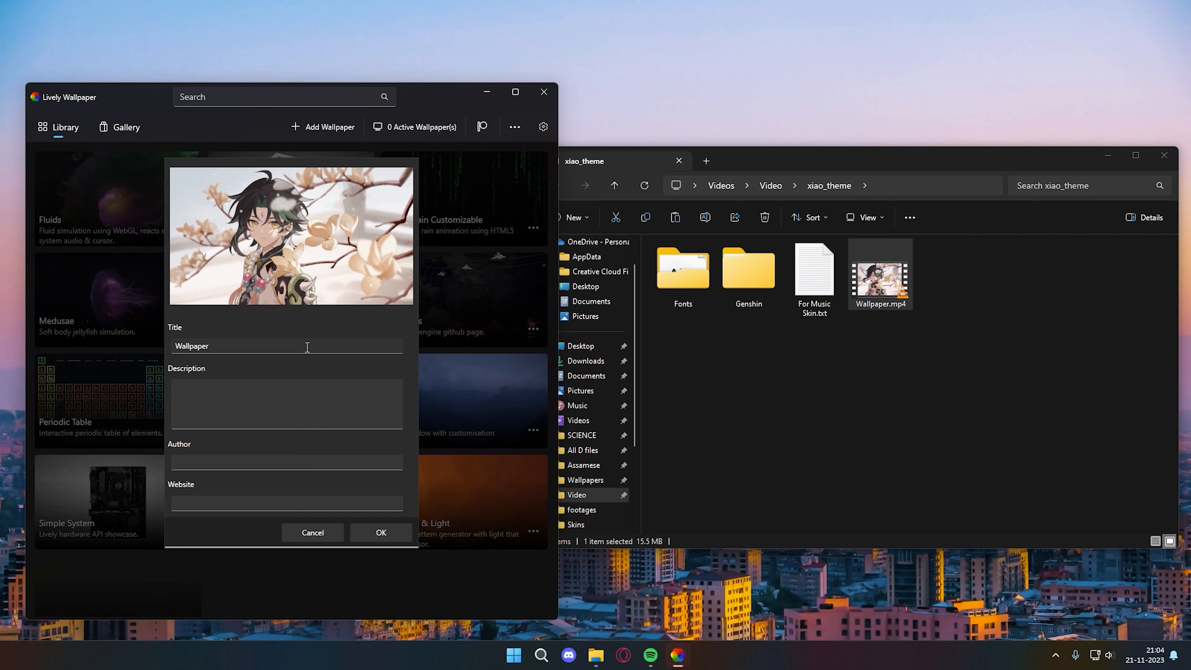
left_click(380, 533)
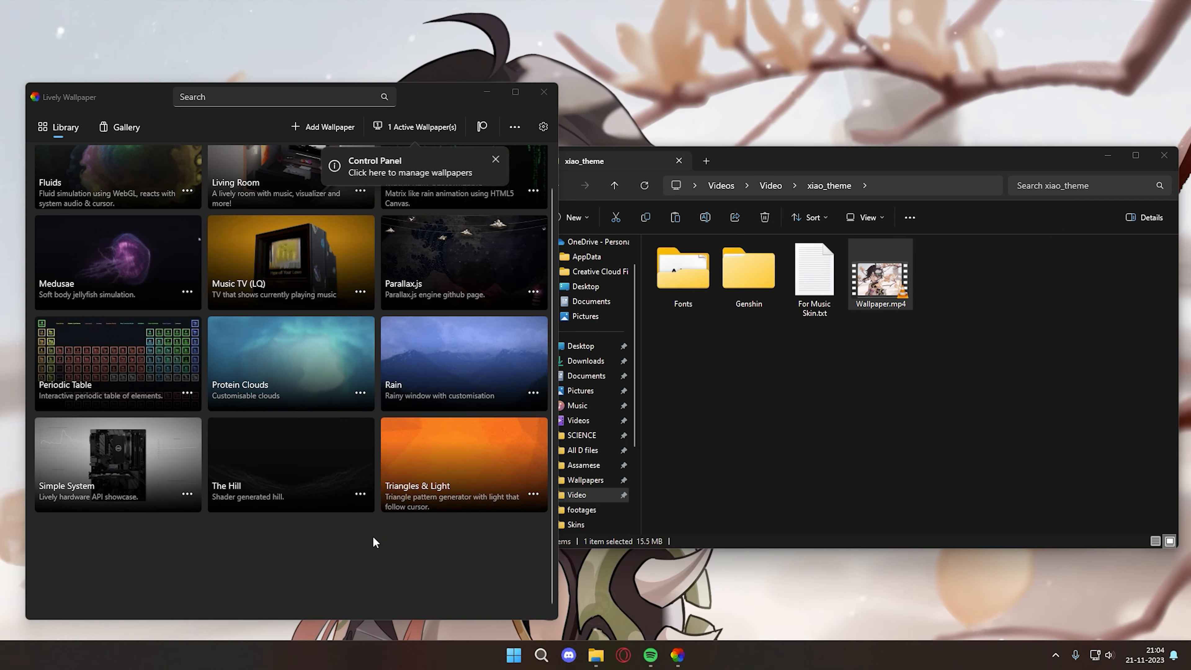
left_click(549, 98)
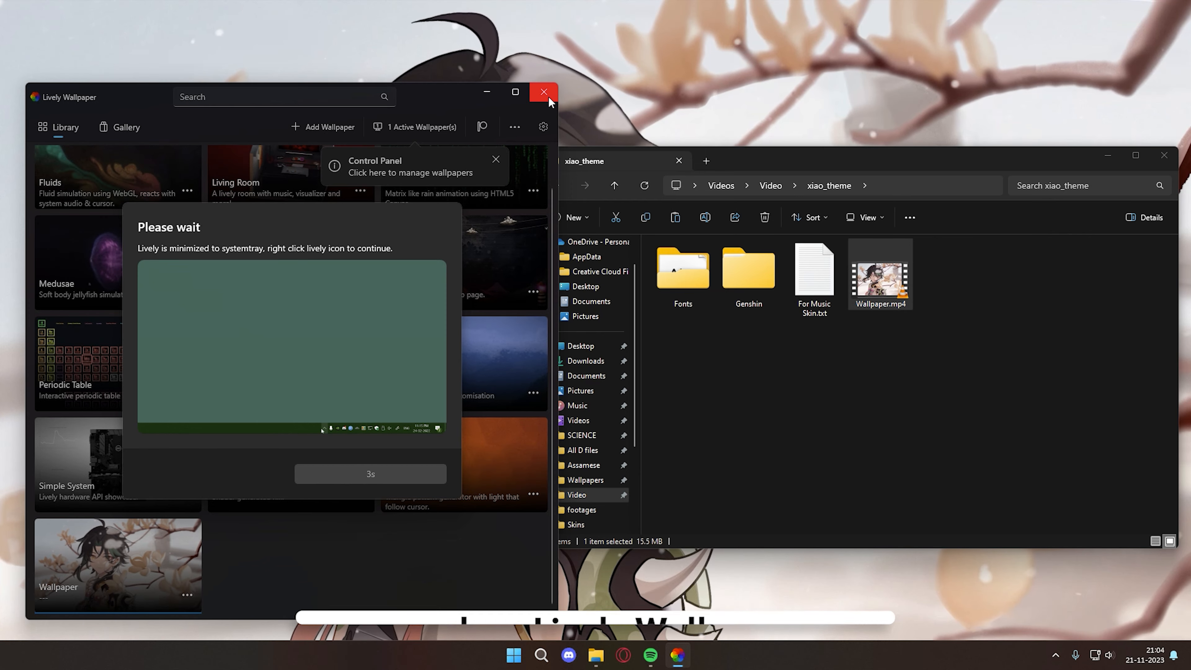
left_click(394, 473)
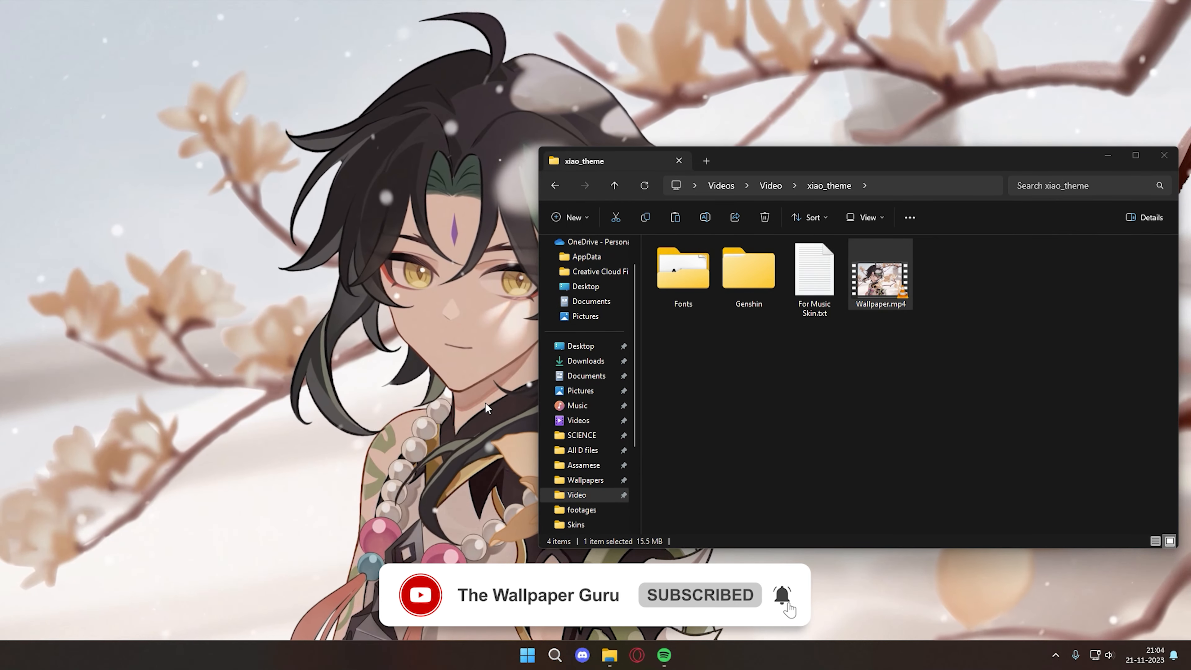
Install all the fonts in the theme's Fonts folder, replacing already installed ones for all current items
left_click_drag(765, 157, 527, 125)
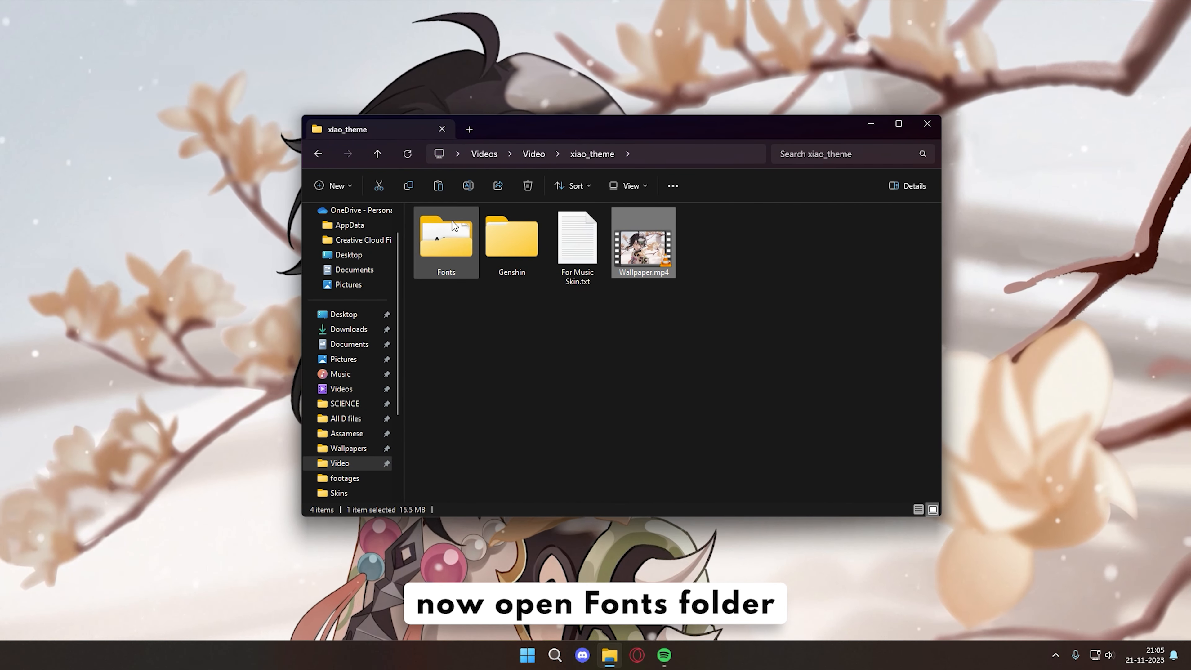
left_click(439, 232)
right_click(440, 232)
key("Return")
key("ctrl+a")
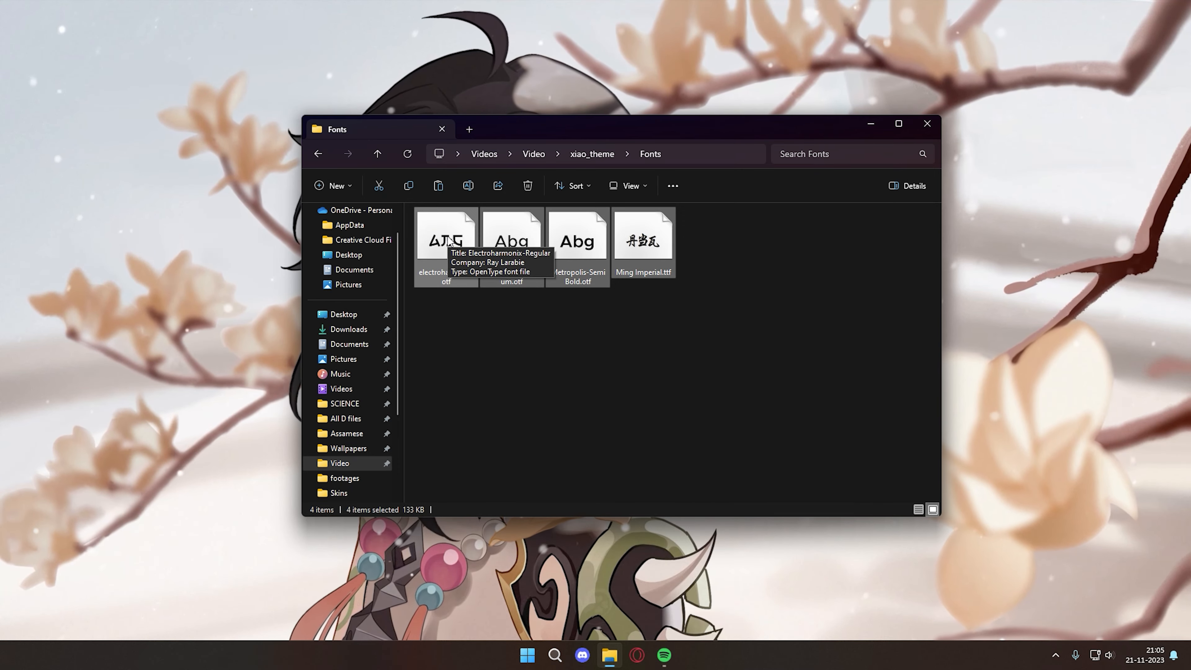
right_click(449, 244)
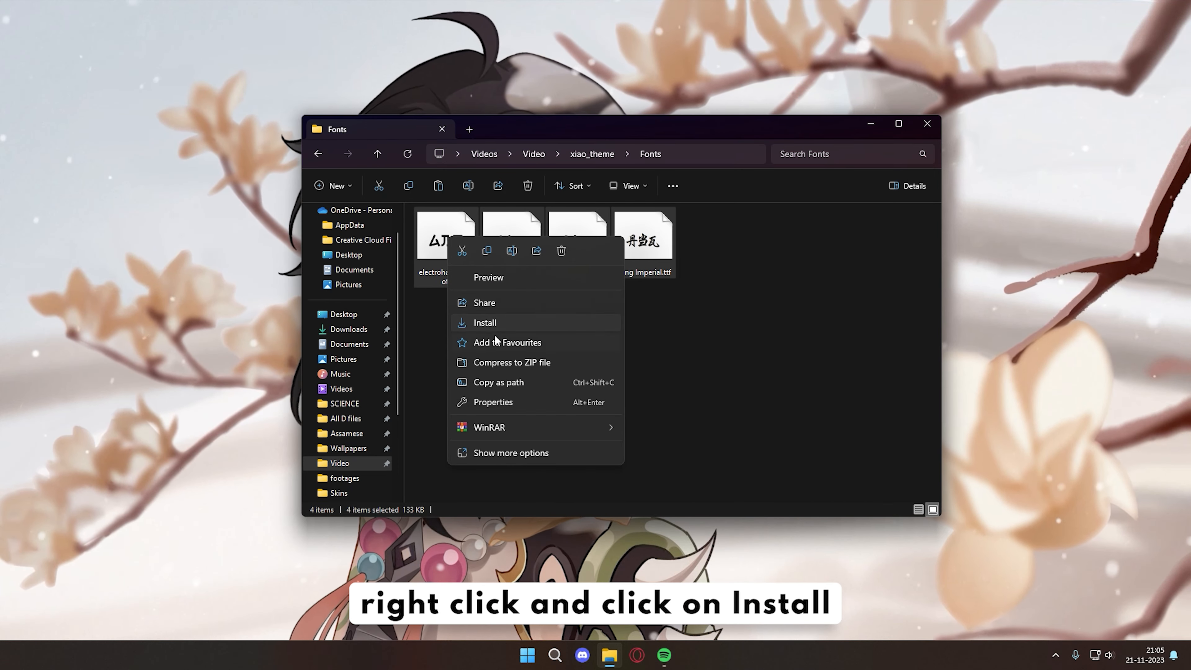
left_click(490, 316)
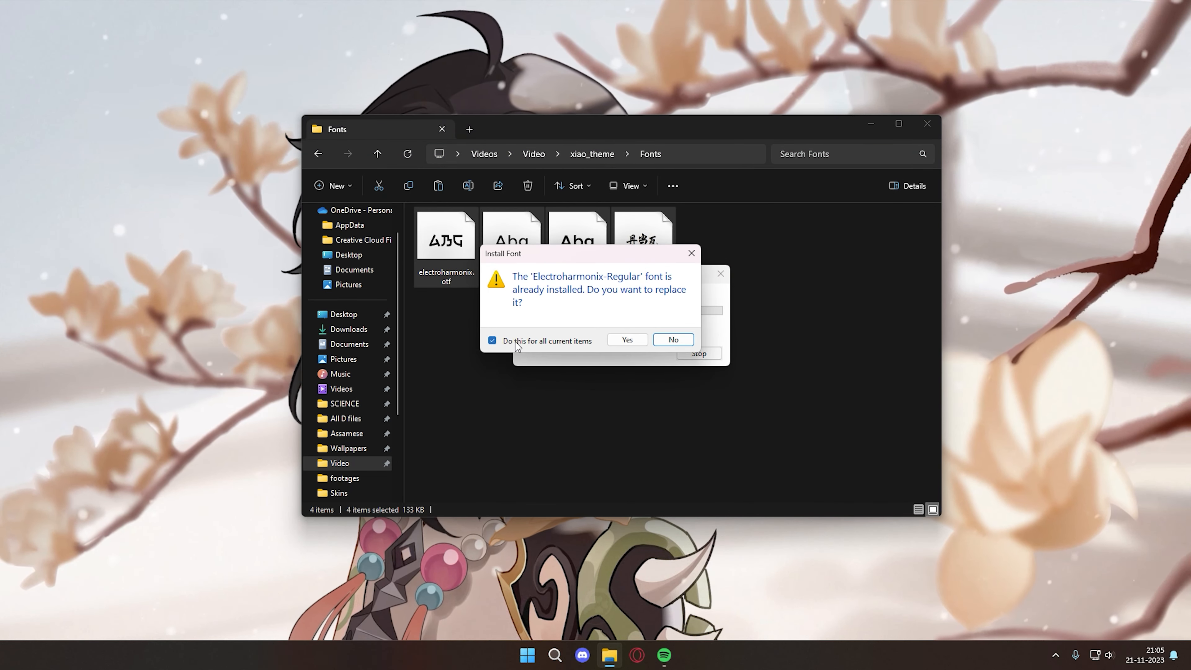
left_click(617, 341)
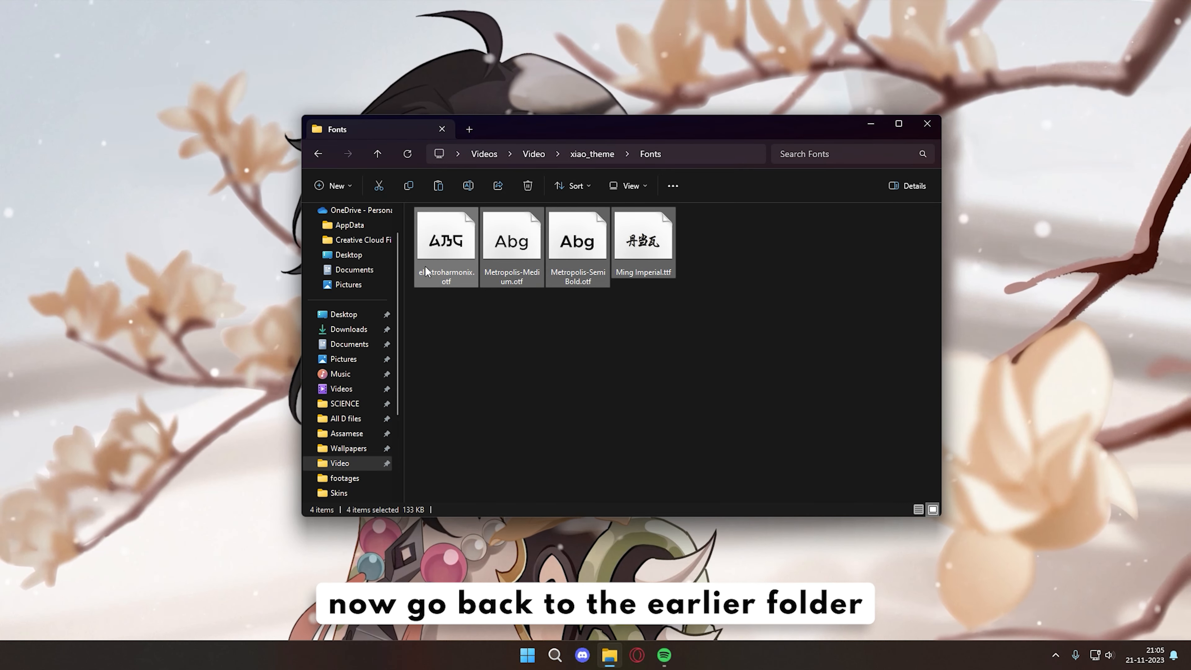
Go back to the xiao_theme folder and open its Genshin folder
left_click(319, 156)
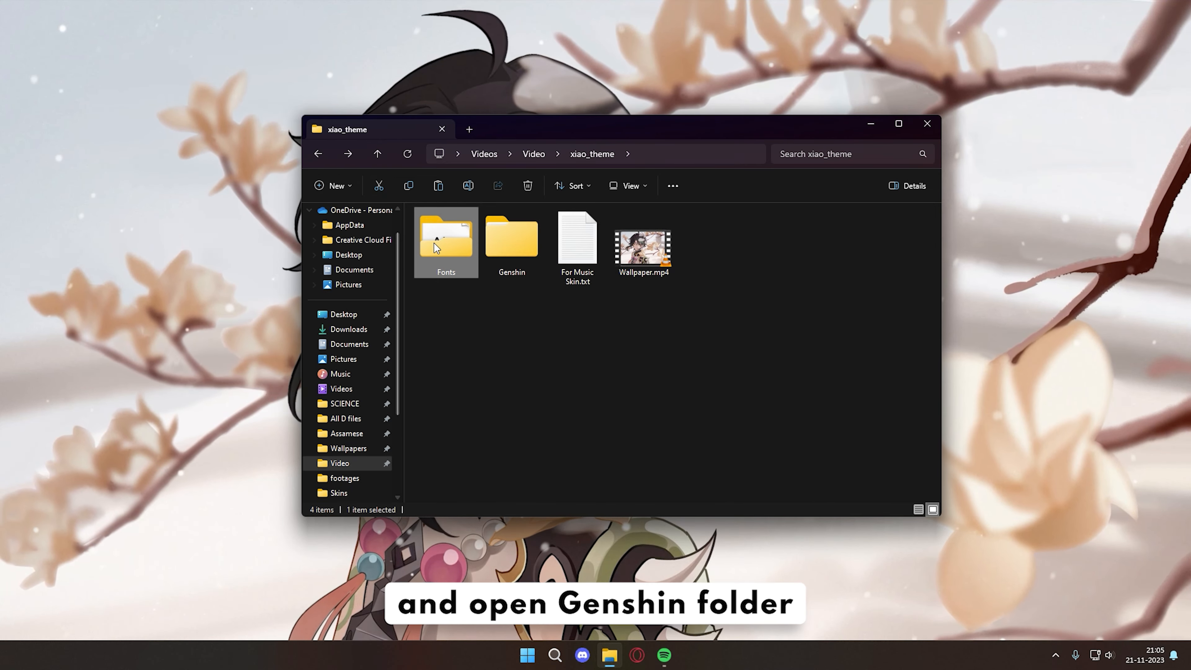
right_click(515, 242)
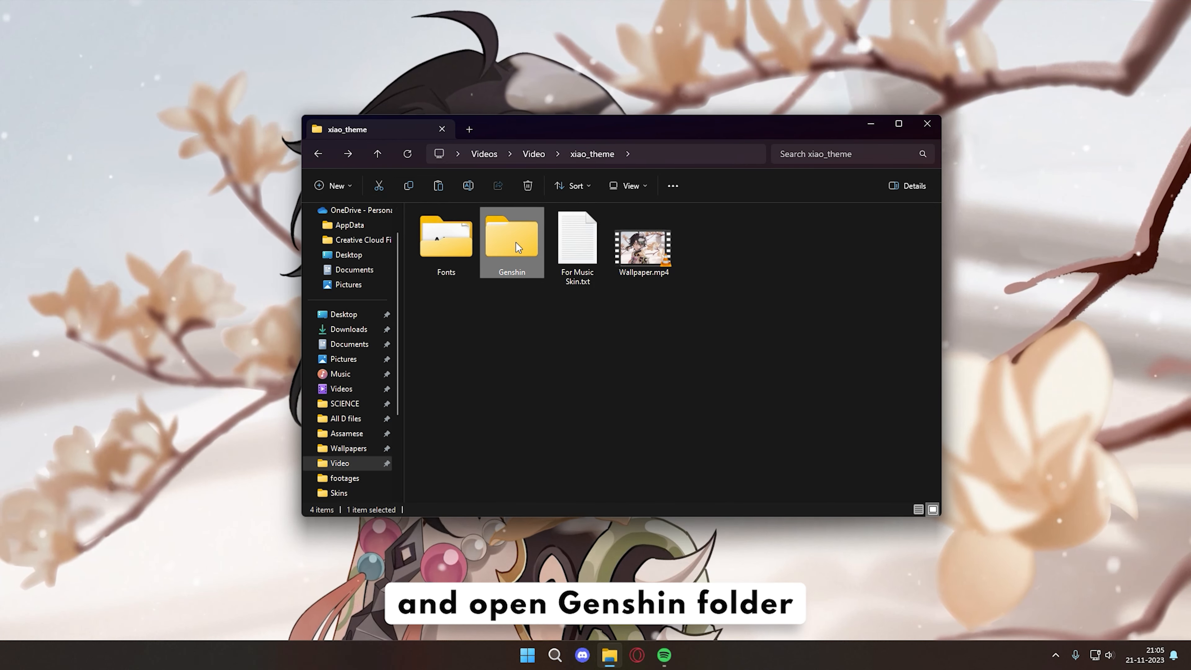
left_click(541, 280)
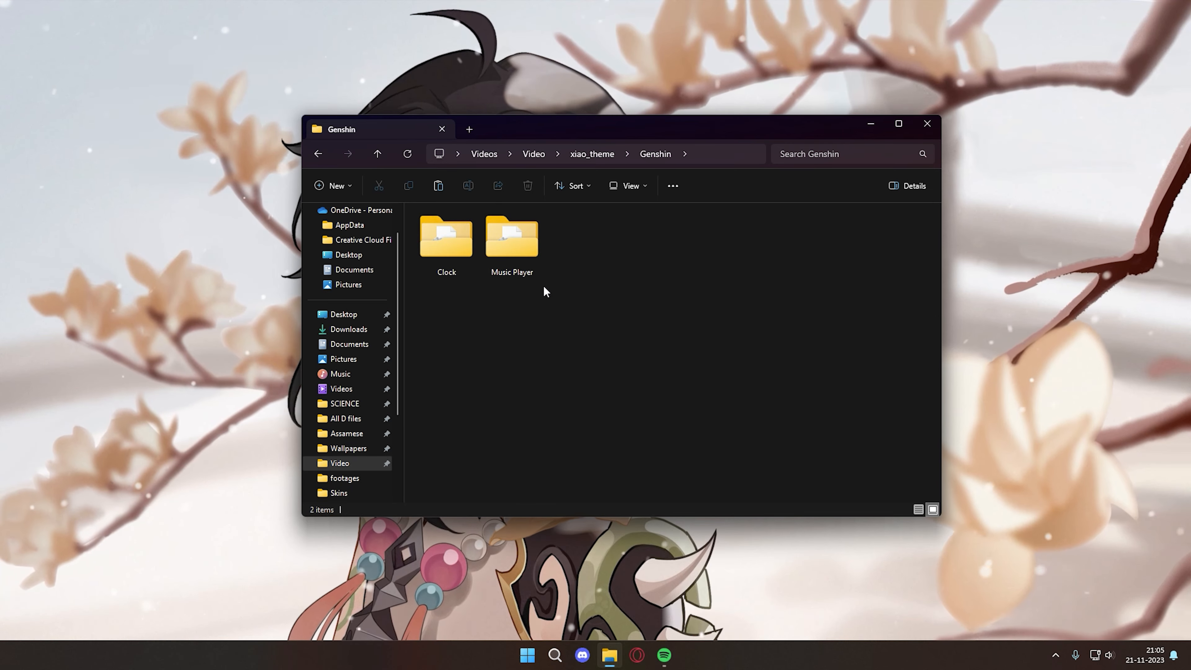
Copy the Clock and Music Player folders from the Genshin folder into Documents/Rainmeter/Skins
left_click_drag(557, 307, 449, 247)
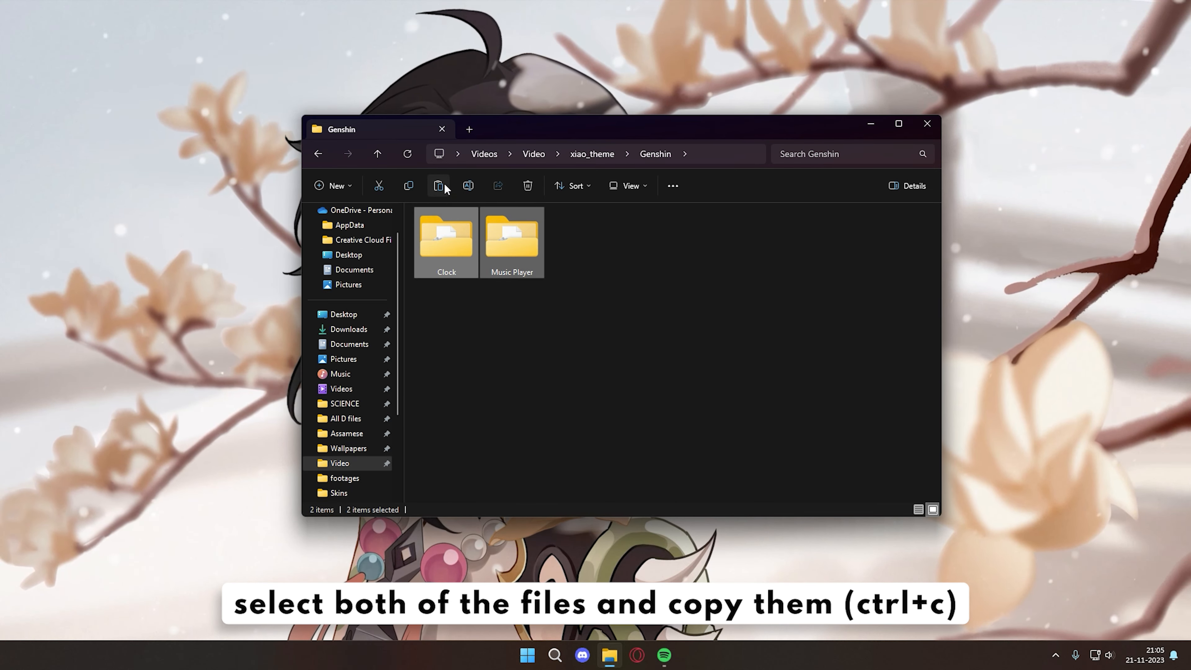
left_click(410, 186)
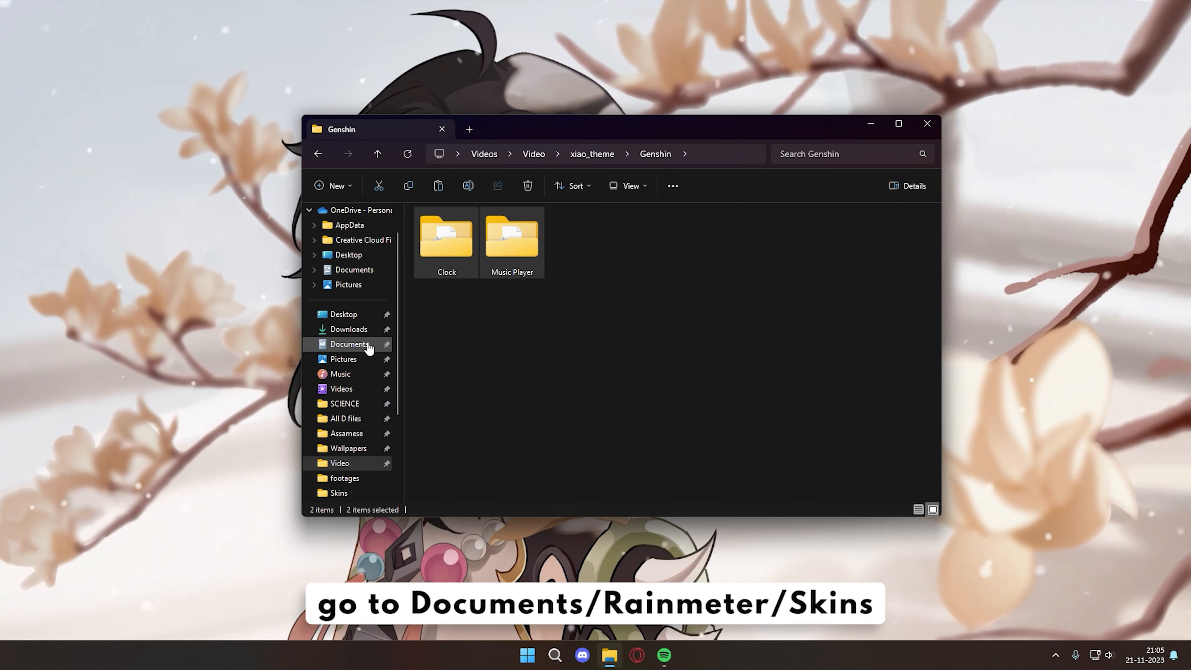
left_click(349, 344)
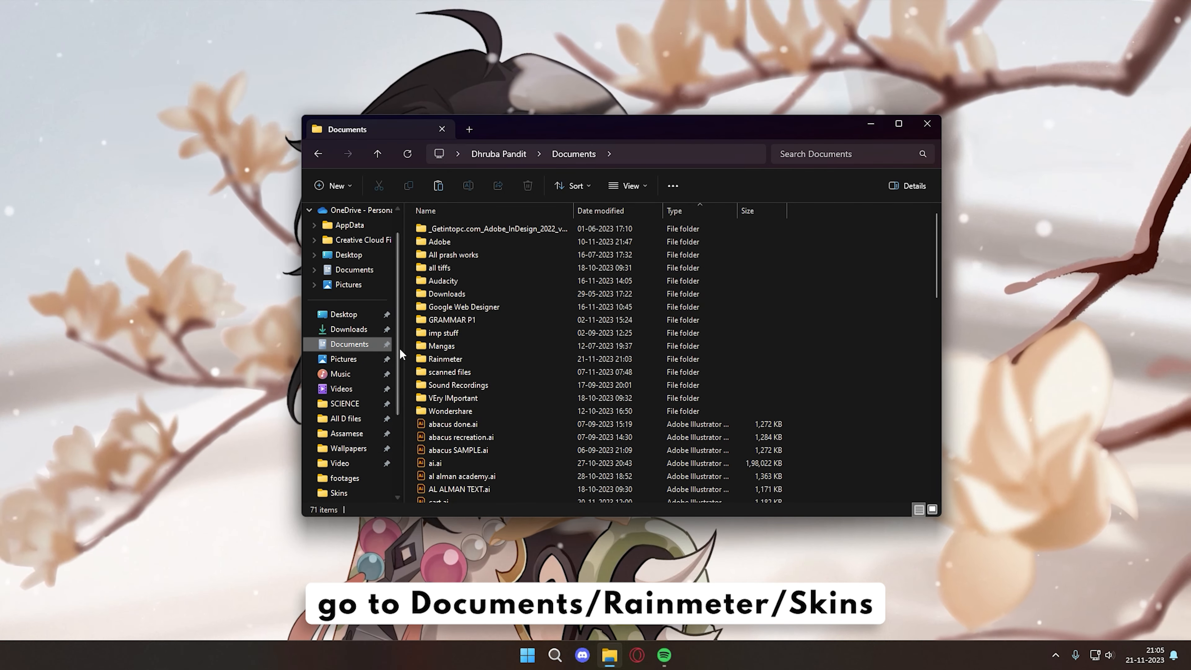
right_click(464, 358)
left_click(488, 361)
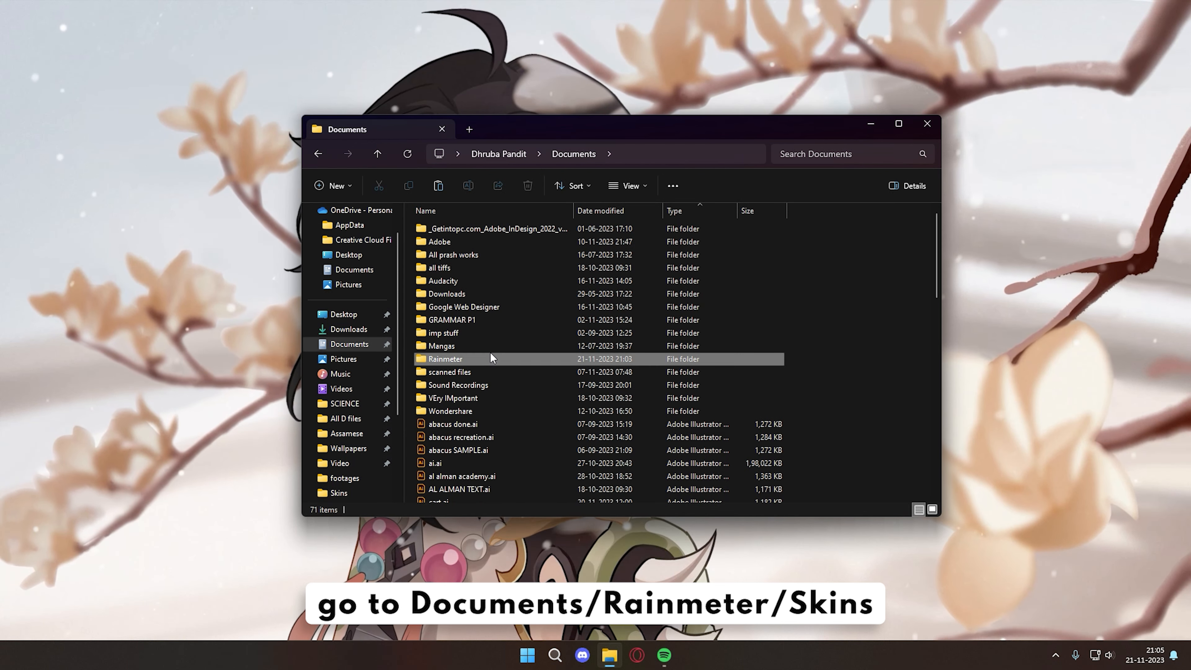
right_click(491, 358)
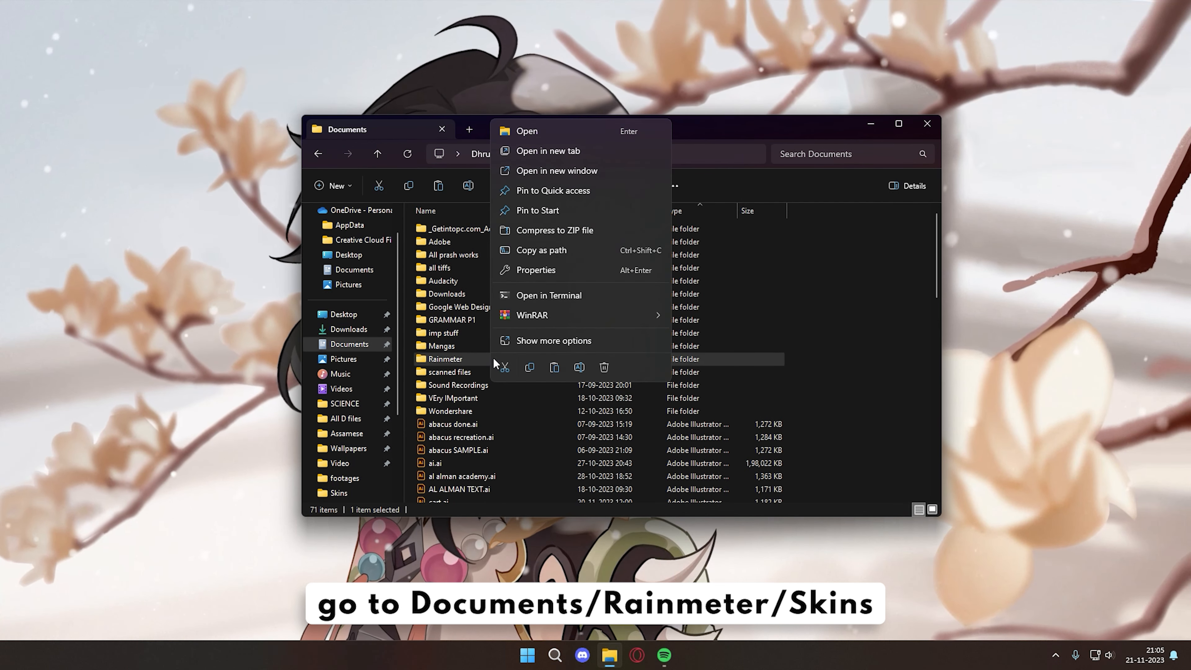
left_click(532, 134)
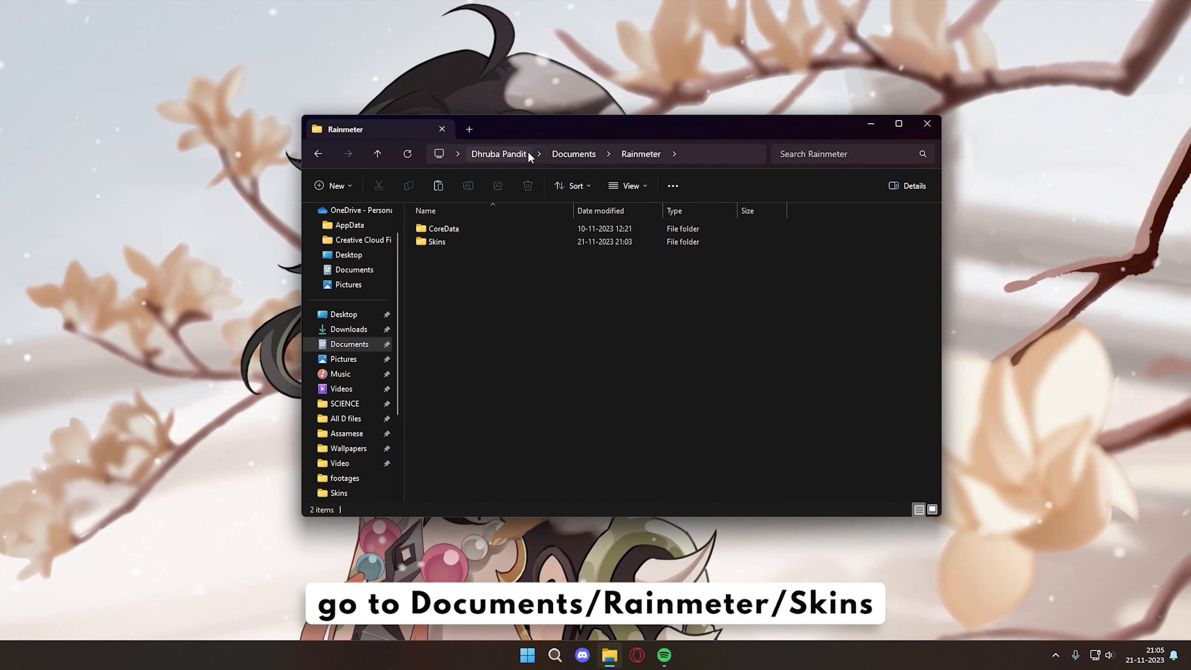
right_click(499, 239)
left_click(495, 241)
right_click(490, 243)
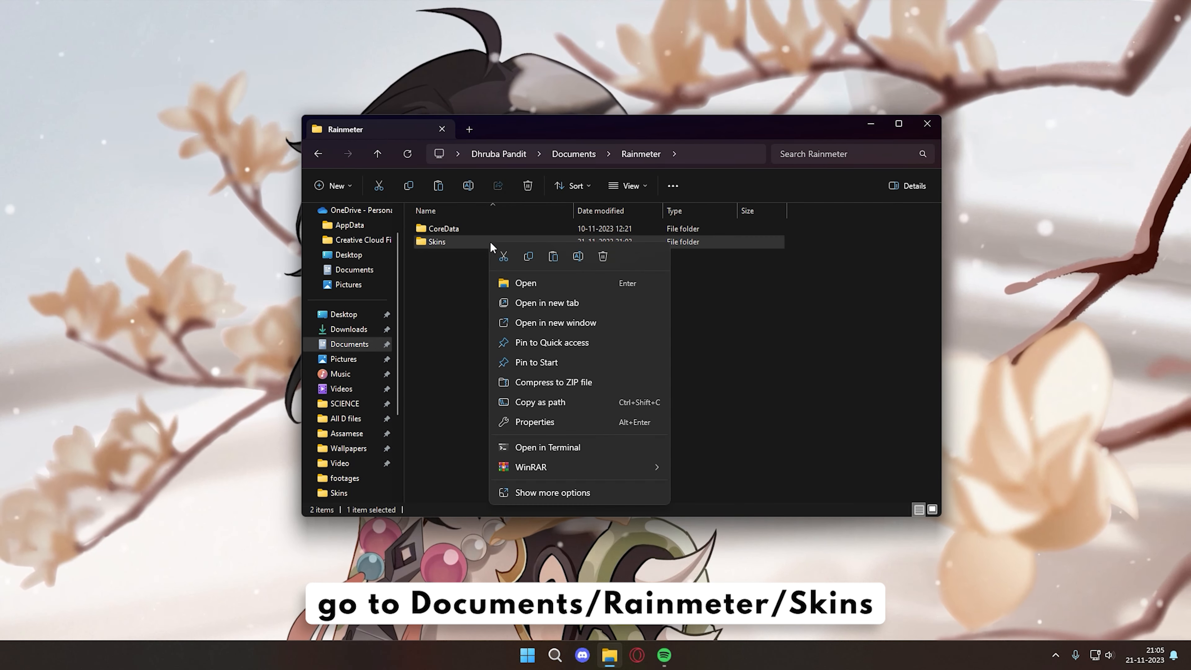
left_click(510, 285)
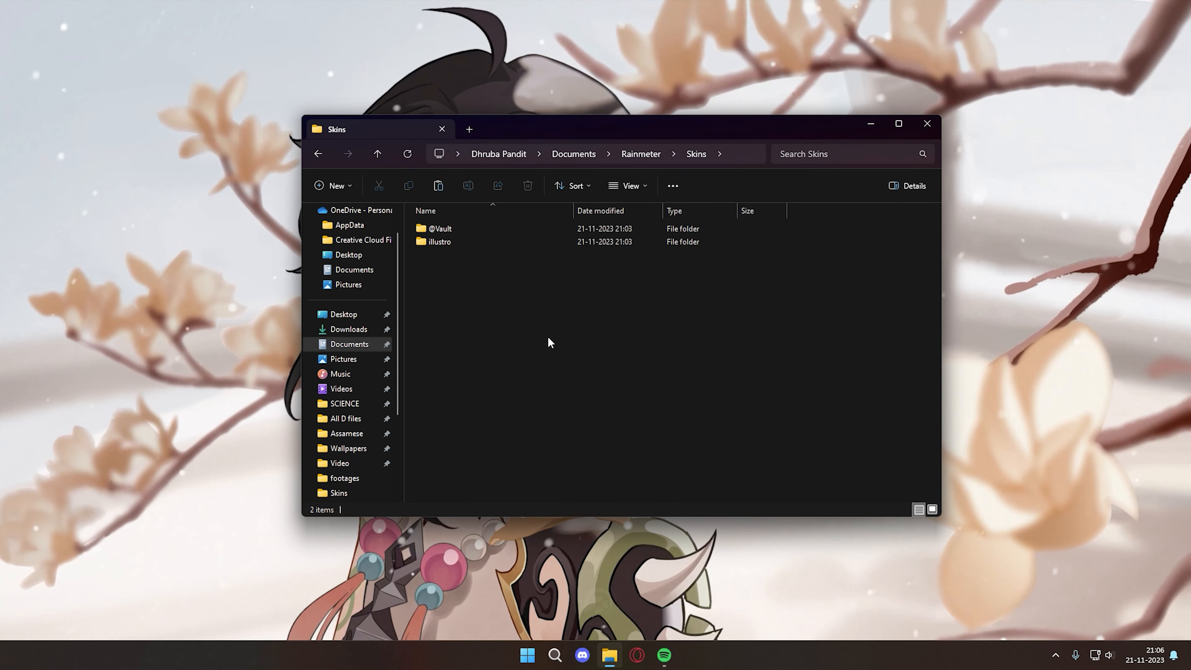
left_click(437, 186)
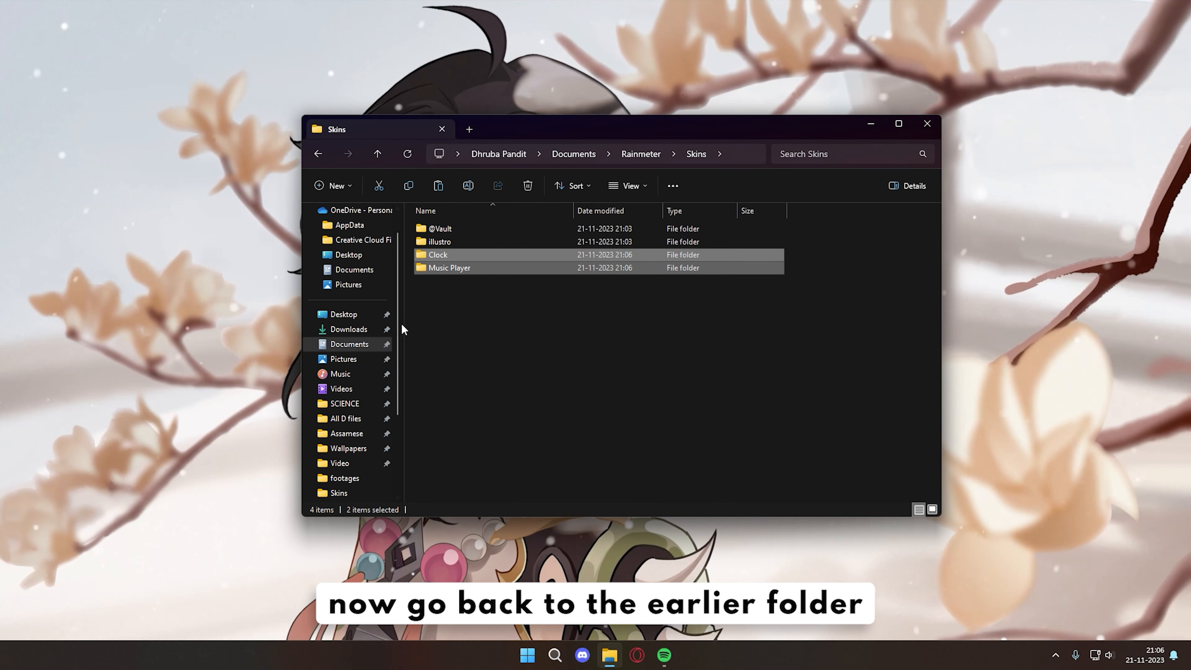
Go back to the xiao_theme folder inside the Video folder and minimize the File Explorer window
left_click(342, 464)
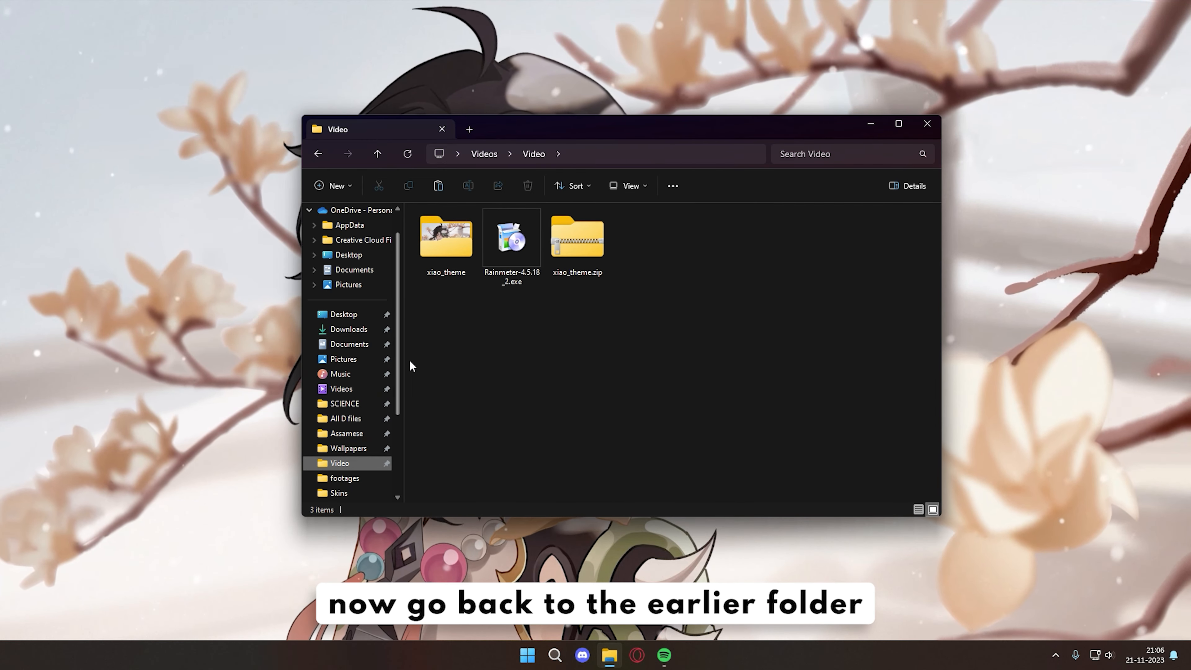
double_click(452, 260)
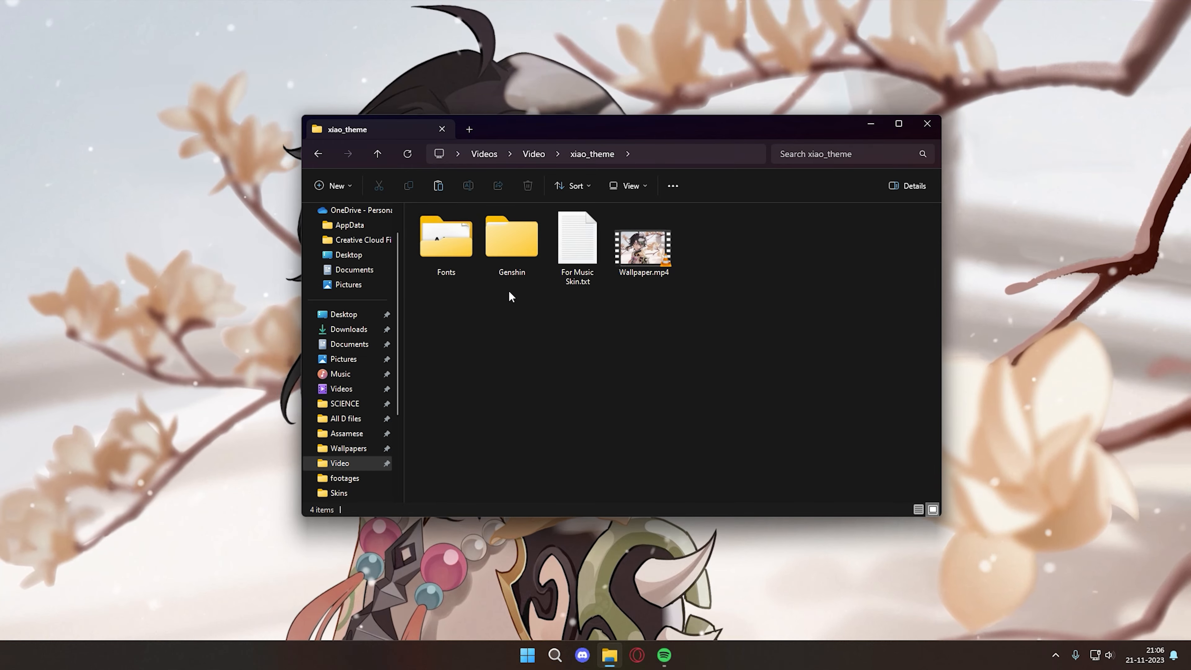
left_click(874, 131)
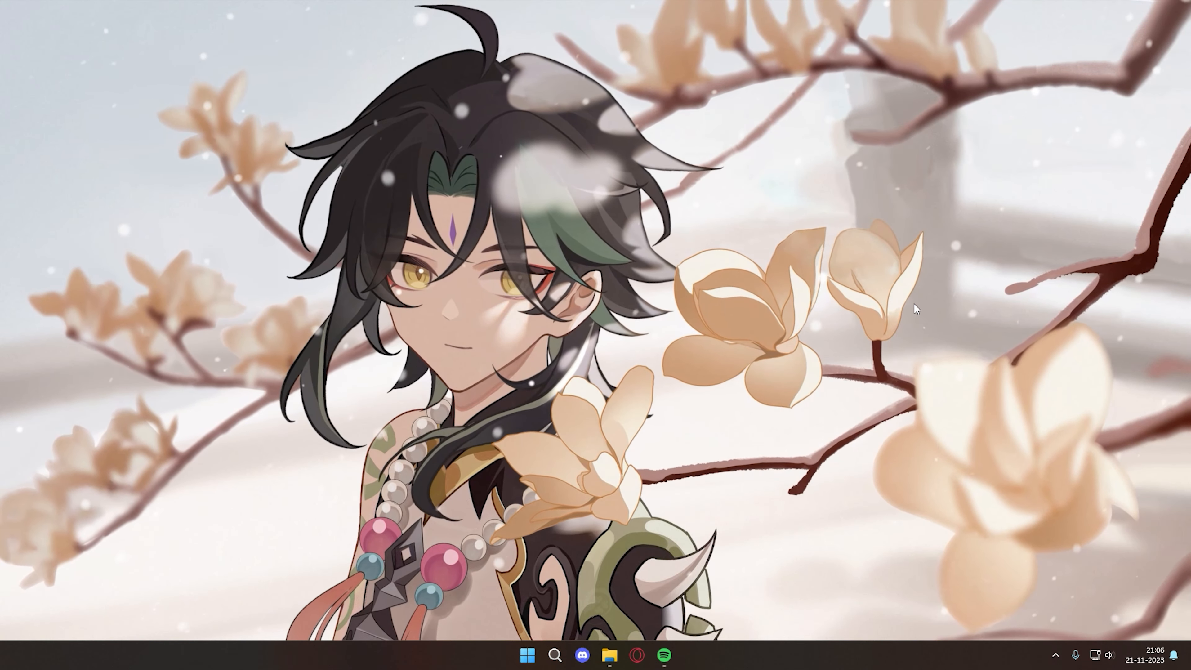
Open the Manage Rainmeter window from the system tray's hidden icons and refresh all skins
left_click(1055, 654)
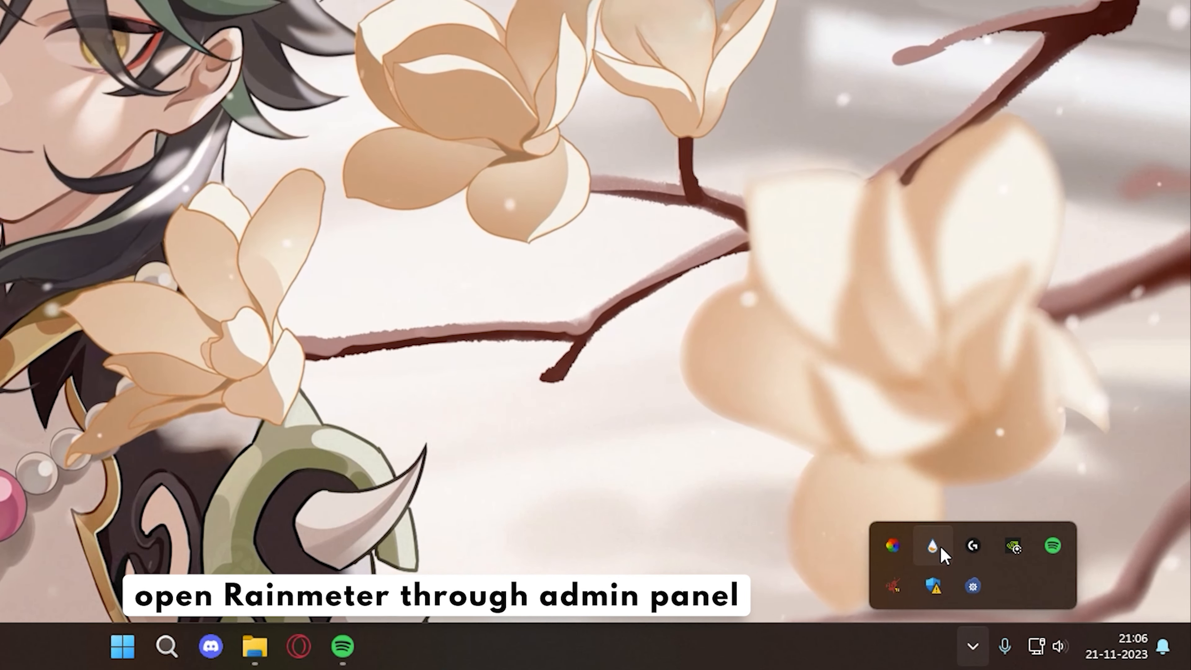
right_click(952, 555)
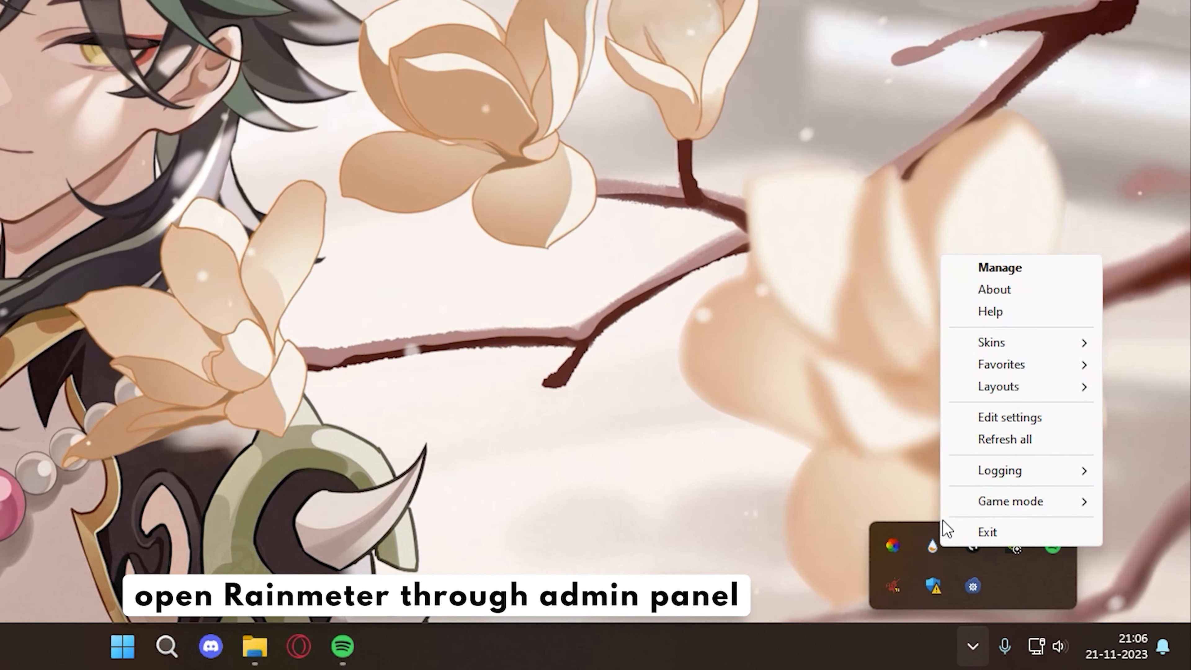
left_click(985, 267)
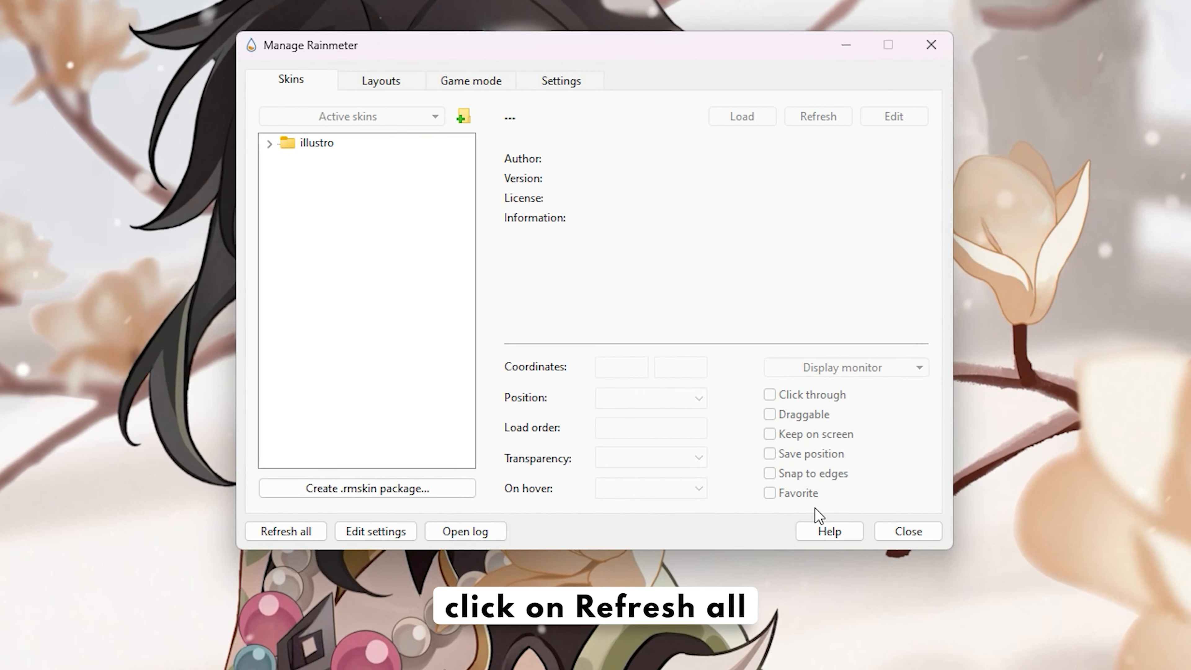
left_click(311, 532)
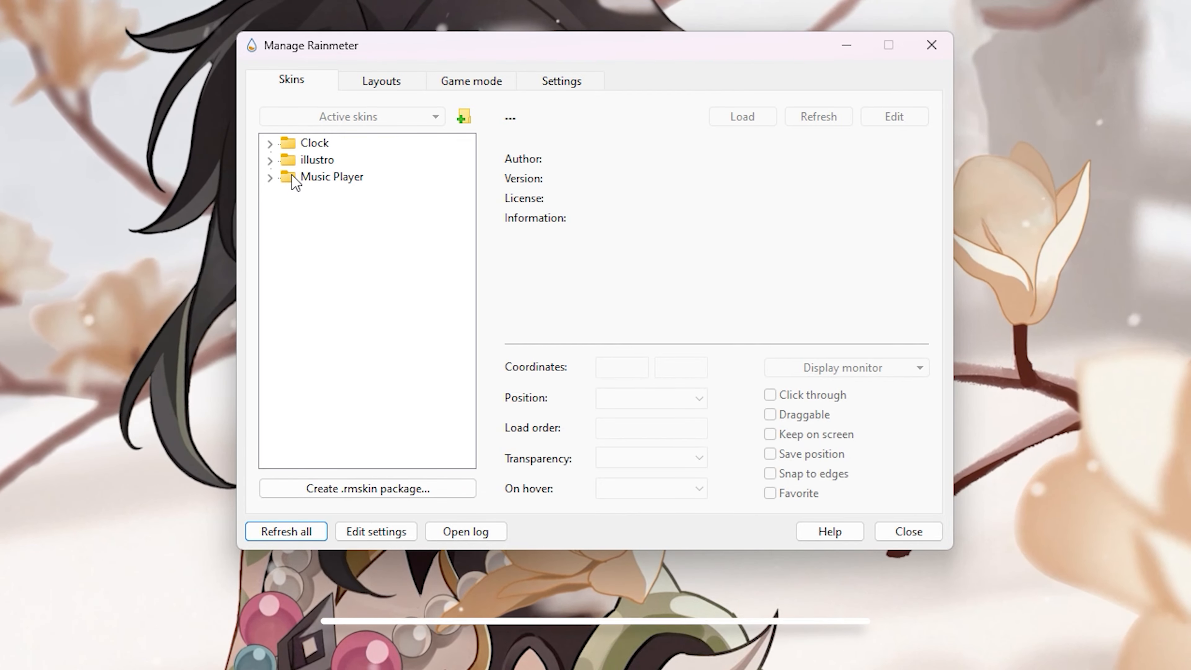
Expand the Clock folder in the skins list and load Clock skin.ini
right_click(294, 144)
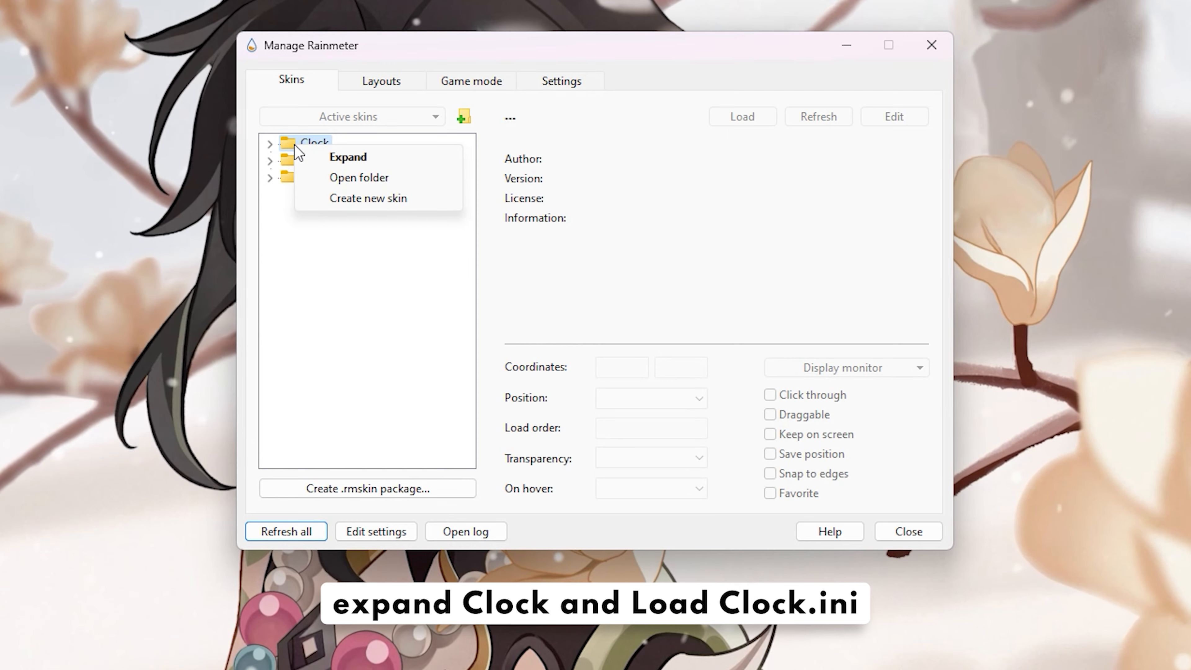
left_click(313, 159)
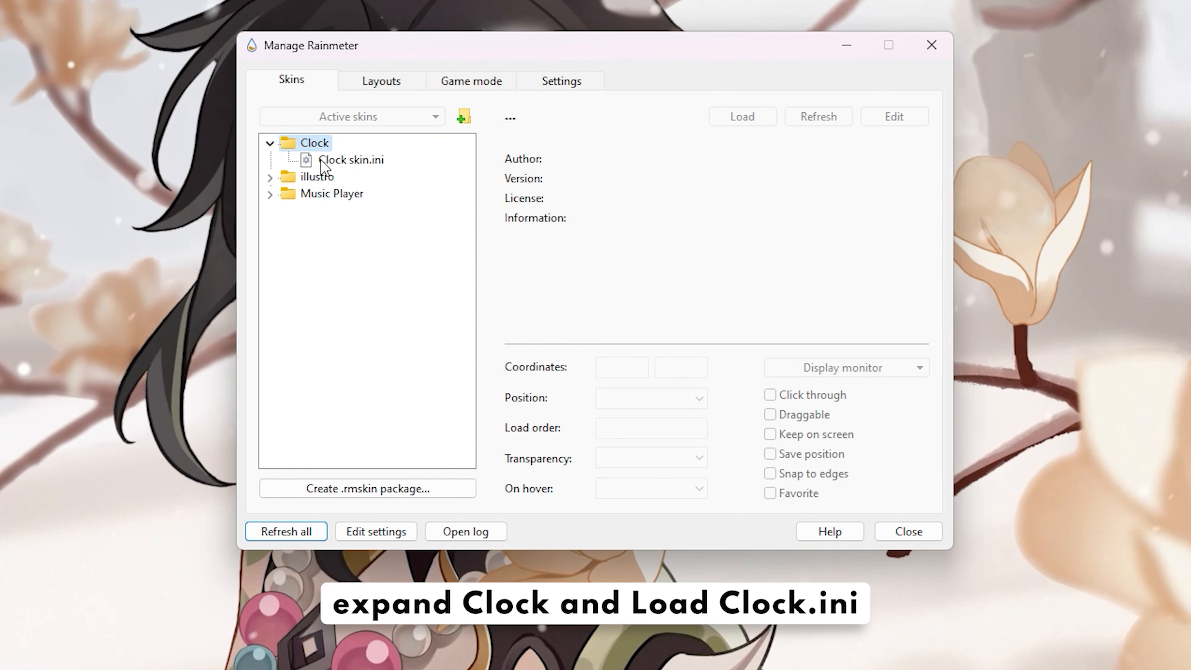
left_click(366, 162)
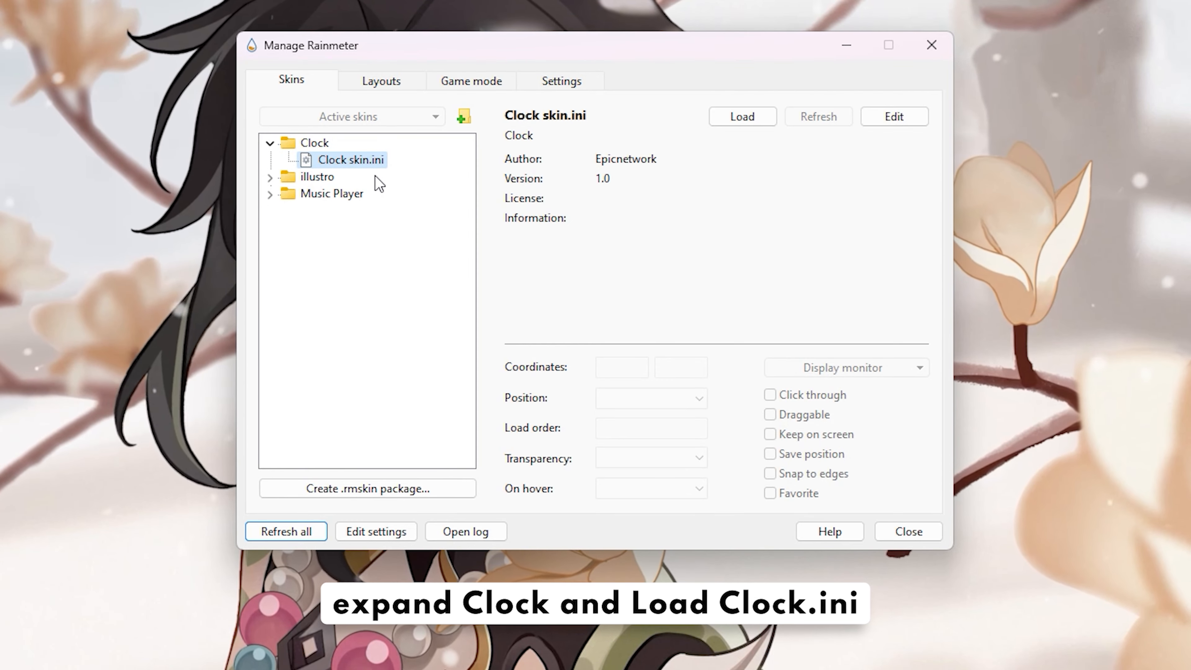
right_click(372, 163)
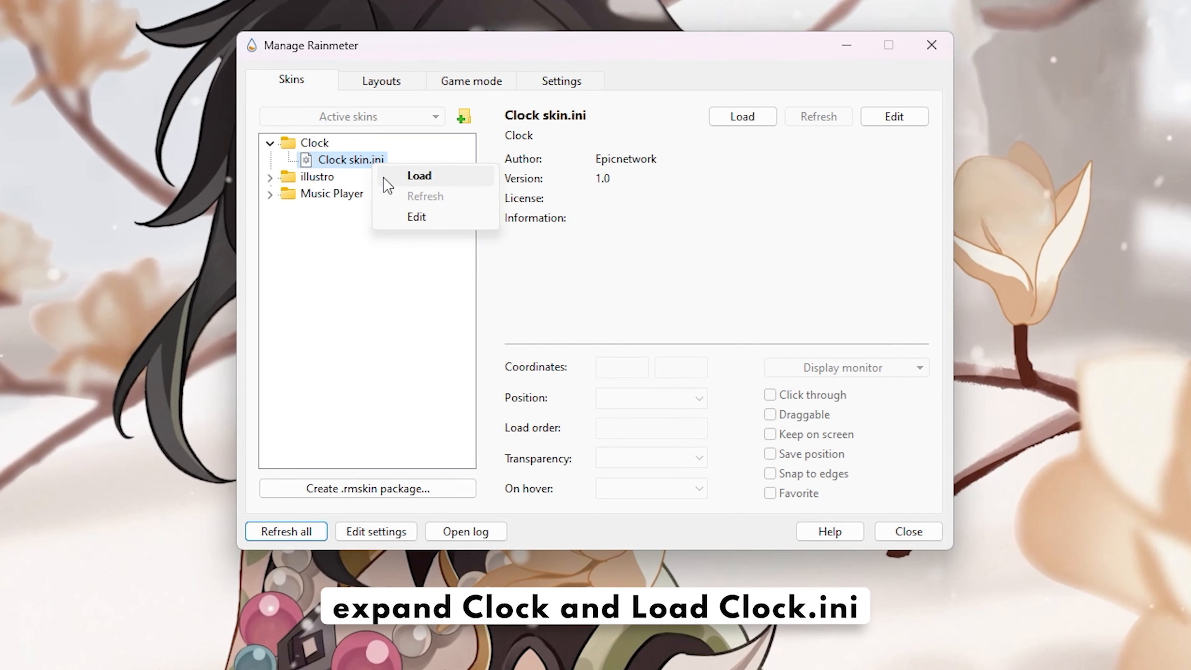
left_click(384, 177)
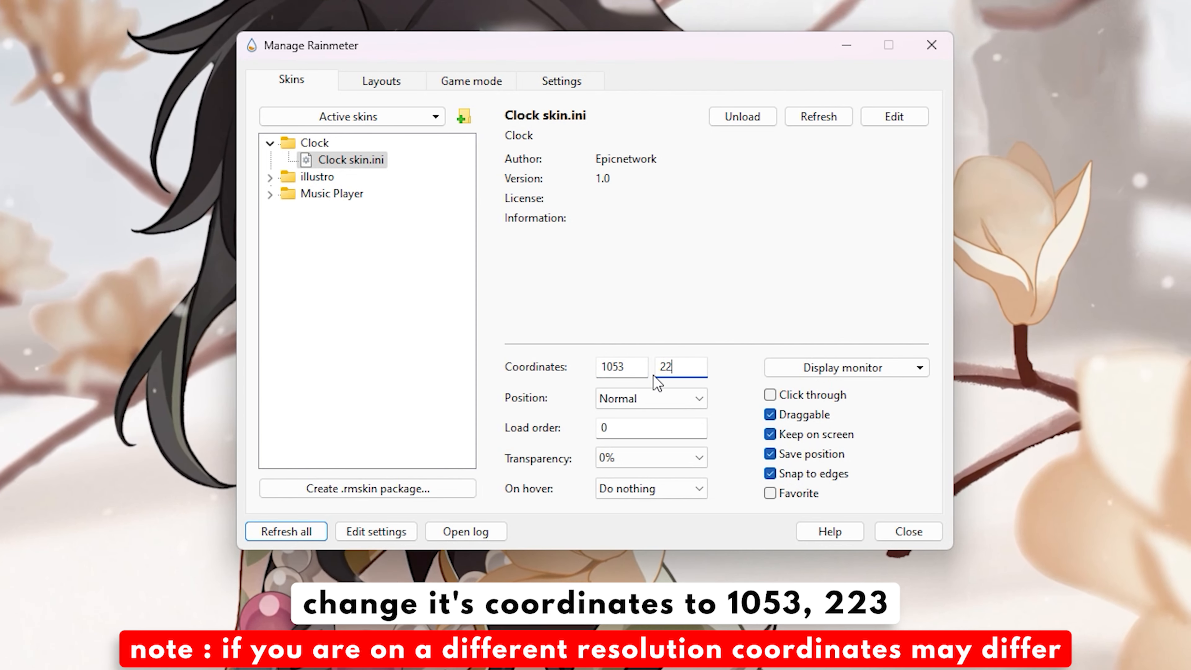
Set the clock skin's coordinates to 1053, 223 and position to On desktop, disable Draggable, and collapse the Clock folder
type("3")
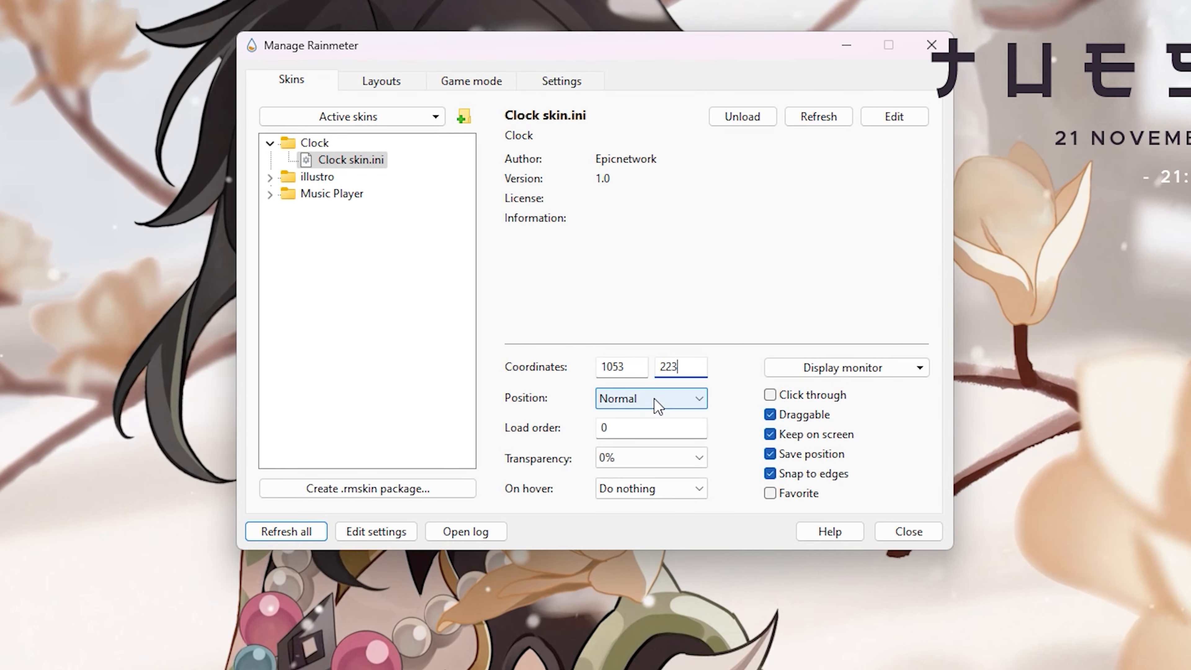
left_click(657, 406)
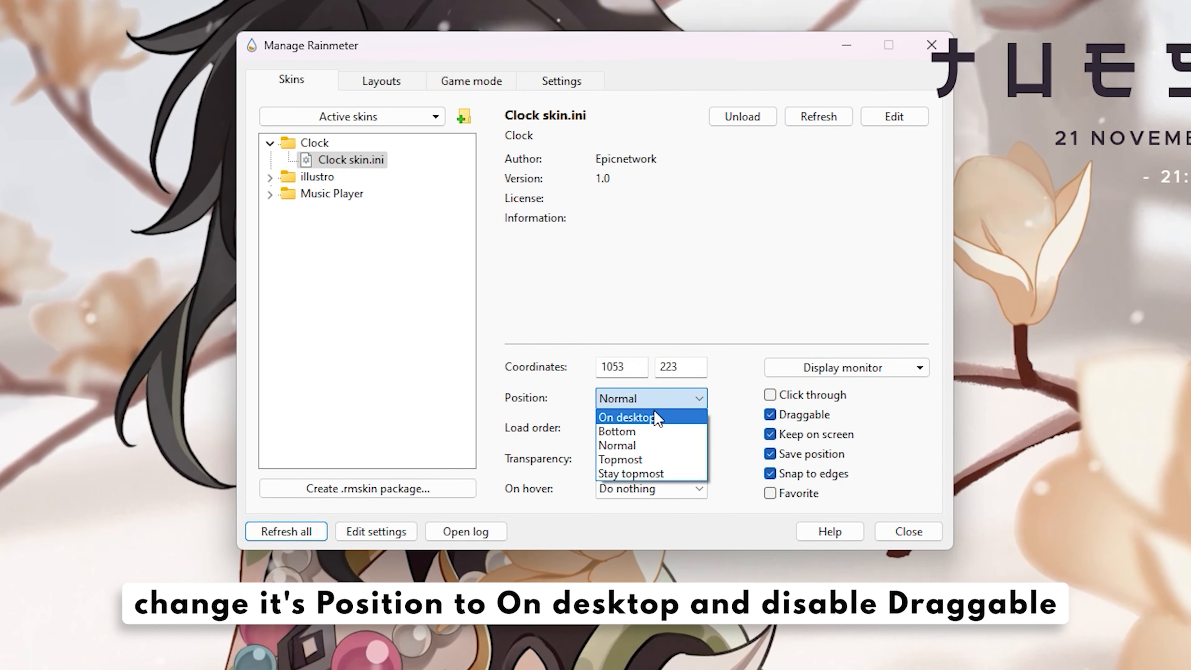
left_click(657, 417)
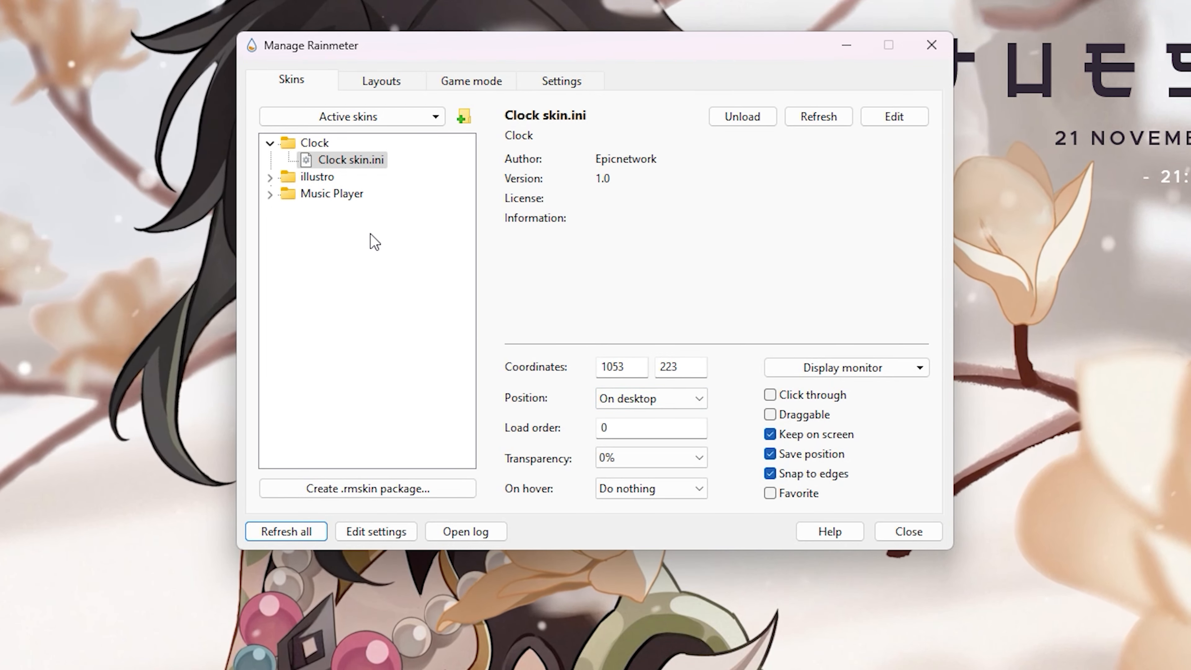
left_click(270, 143)
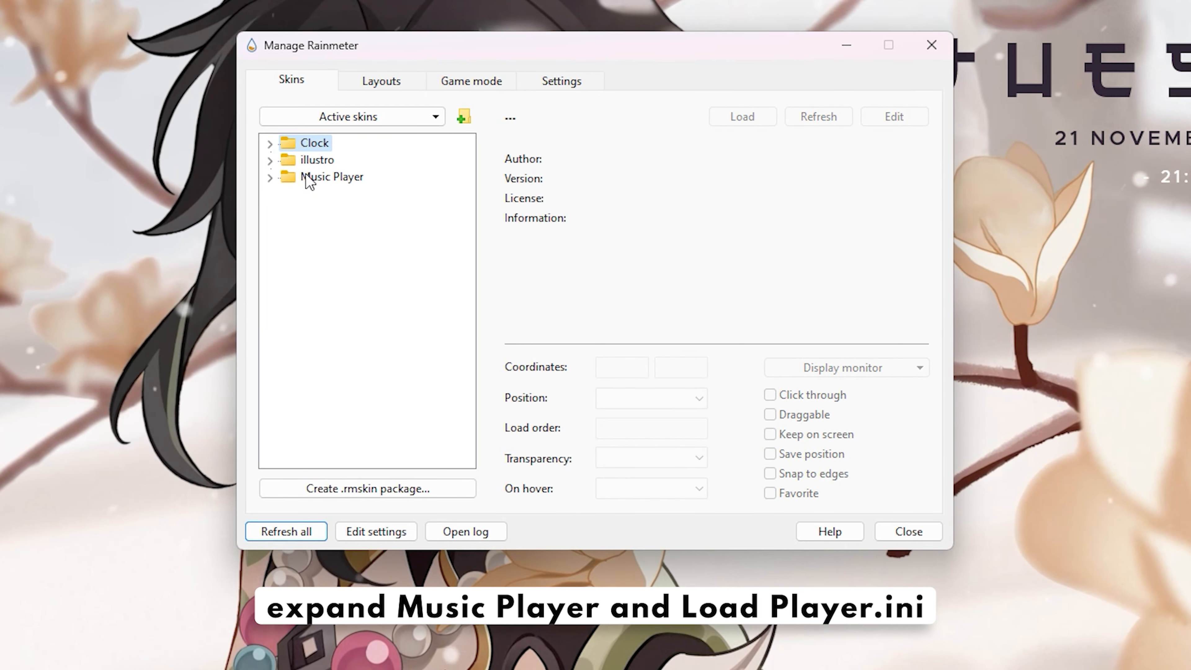
Expand the Music Player folder in the skins list and load Player.ini
right_click(308, 175)
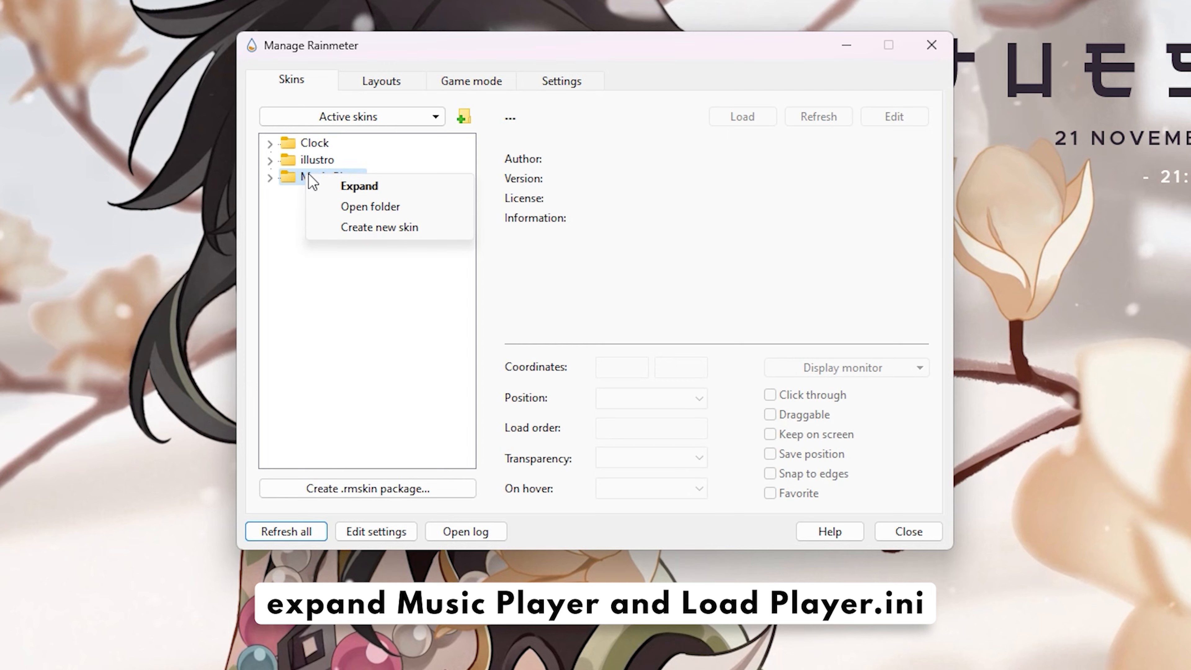
left_click(328, 185)
right_click(362, 195)
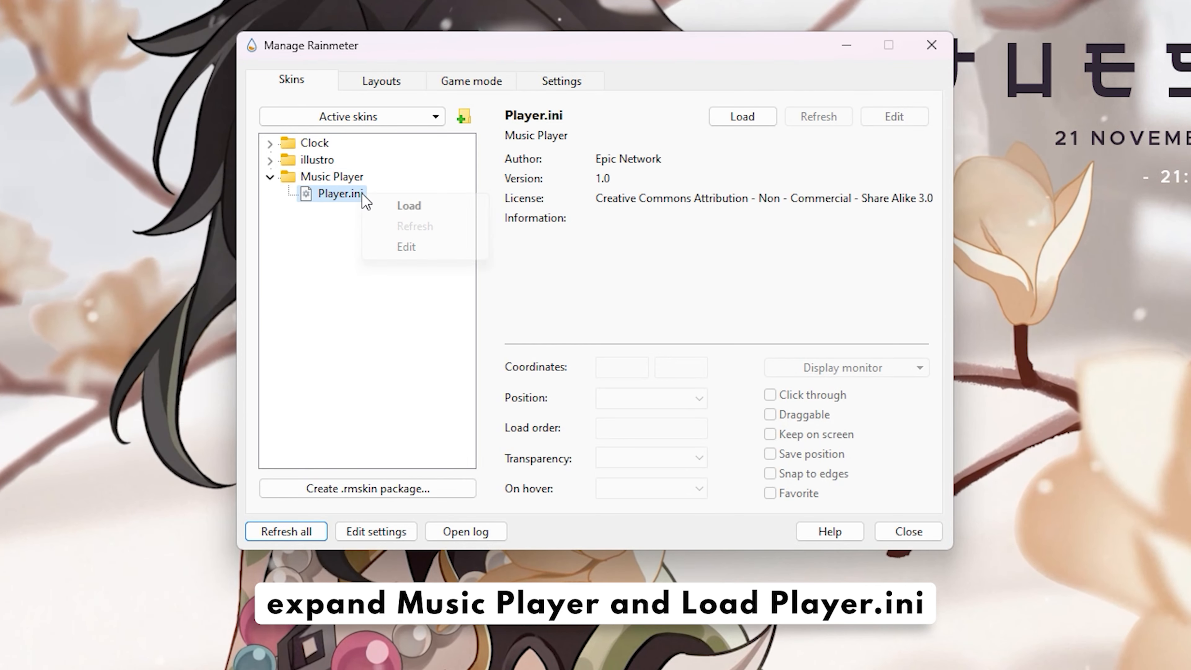
left_click(408, 205)
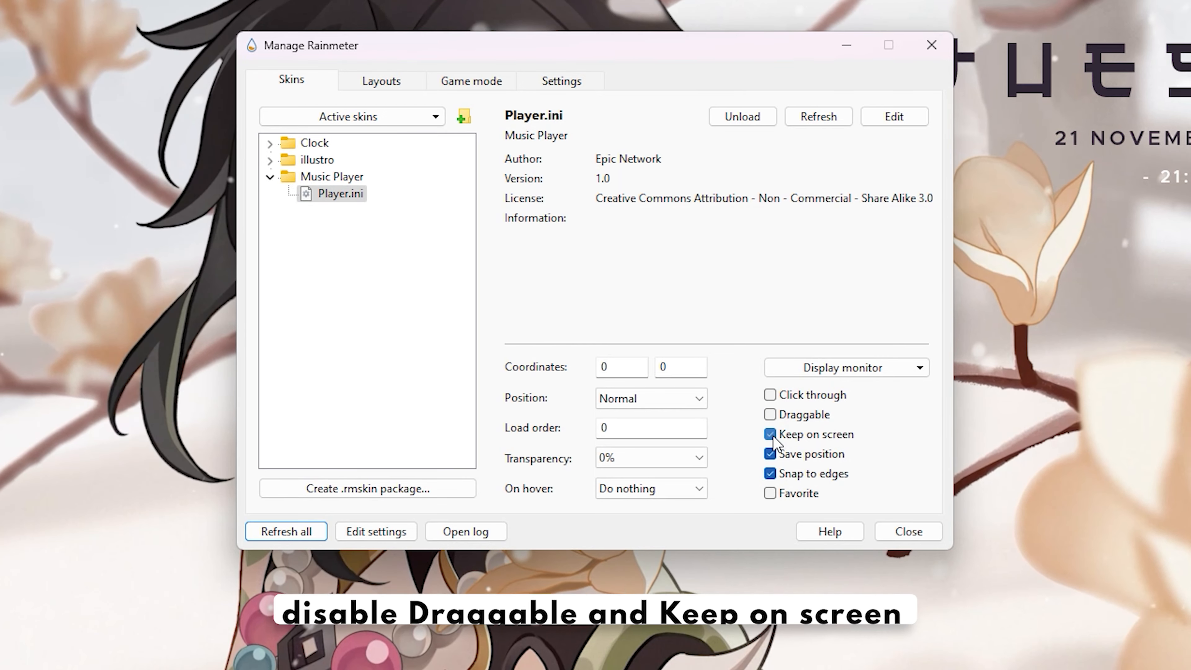
Disable Draggable and Keep on screen for Player.ini, set its position to On desktop and its coordinates to -22, 11
left_click(770, 434)
left_click(677, 400)
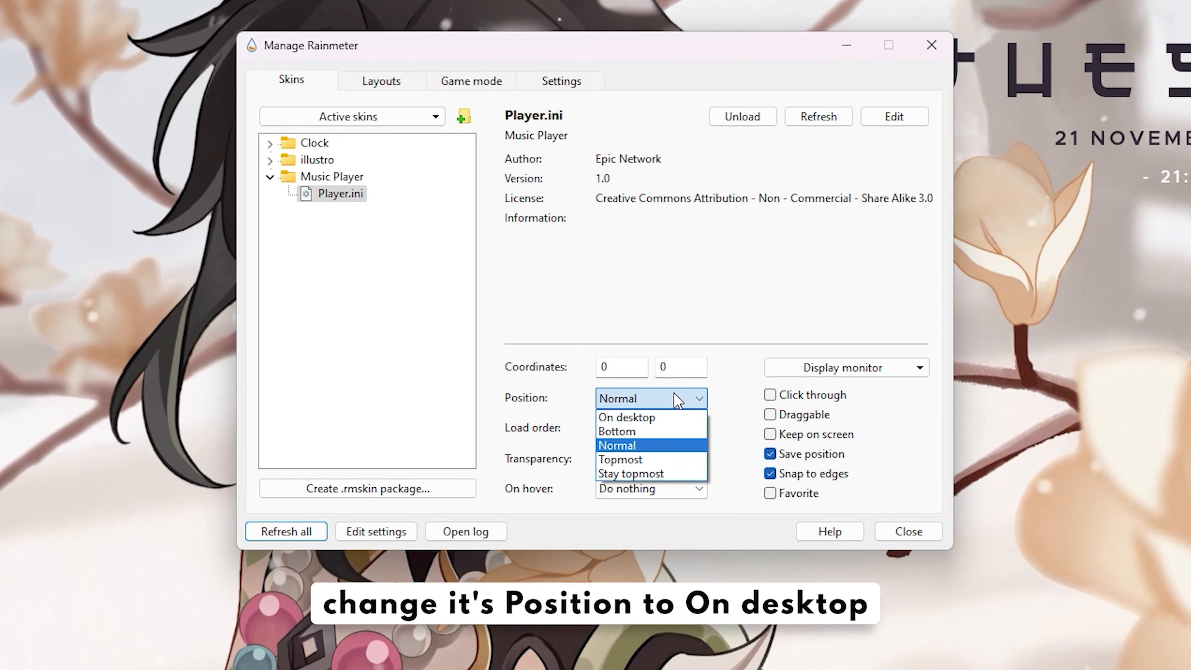
left_click(660, 418)
double_click(619, 367)
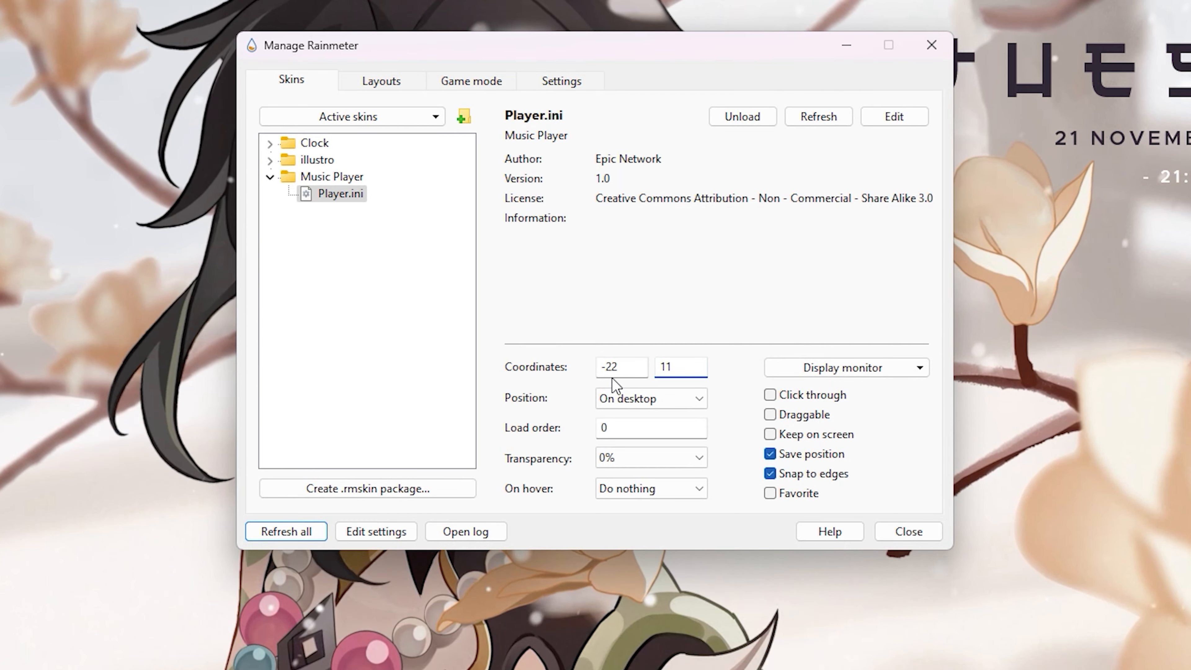
Open Player.ini for editing in Notepad and locate the MeasureArtist and MeasureTitle sections
left_click(341, 196)
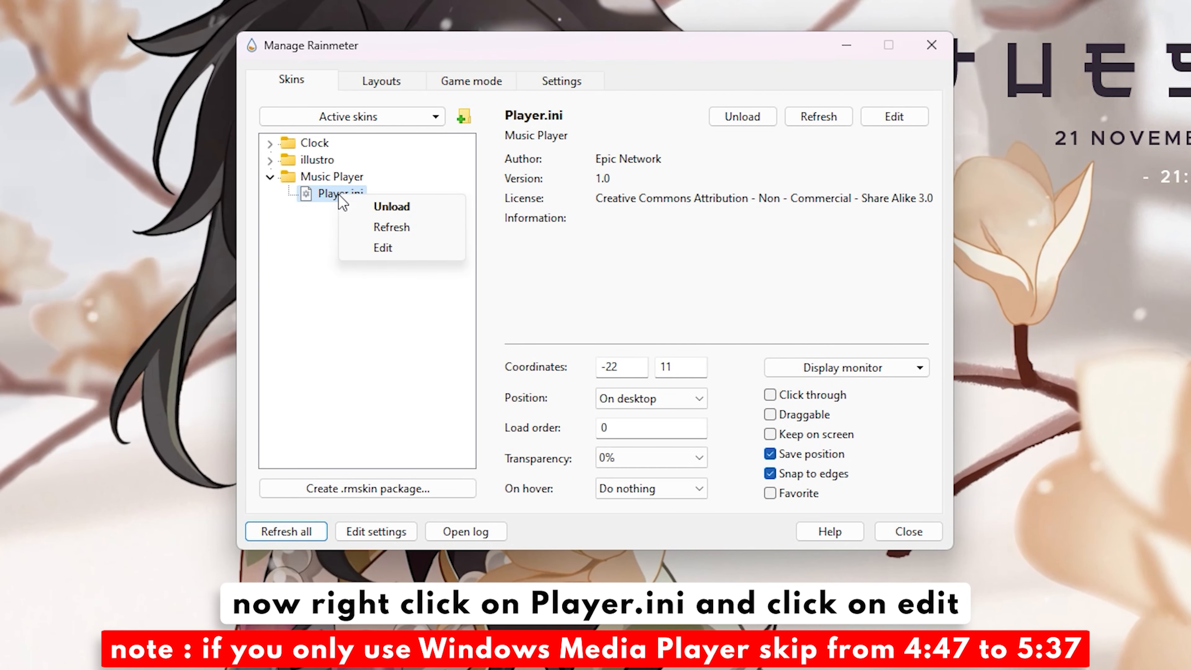
left_click(380, 244)
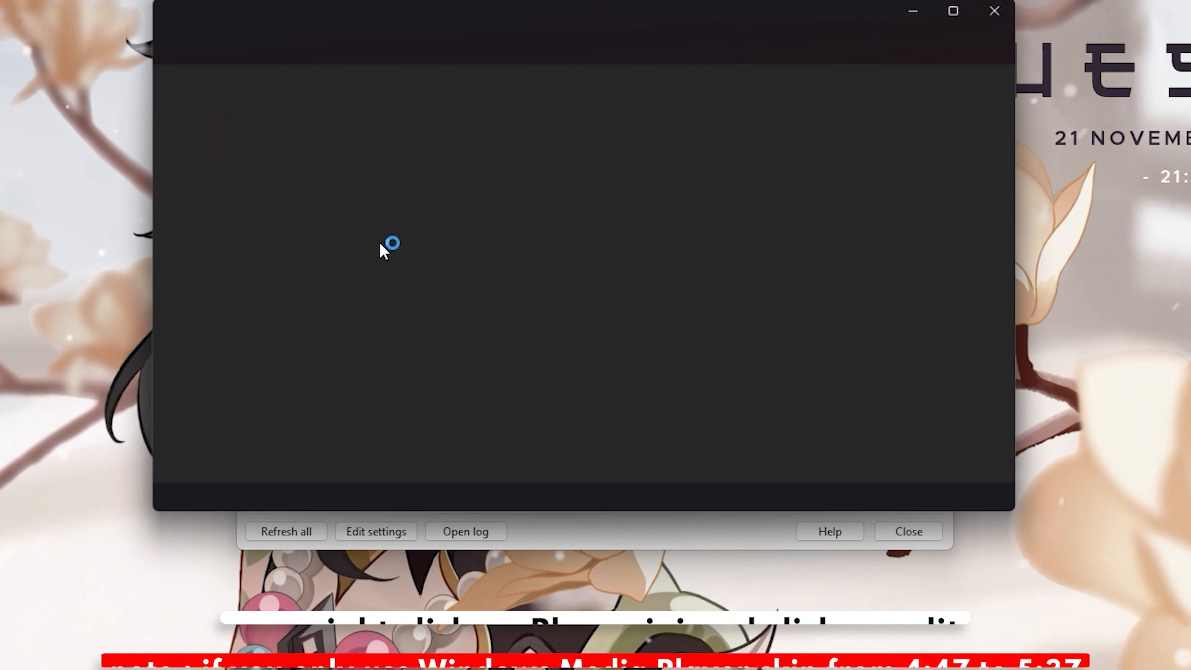
scroll(377, 257, "down", 2)
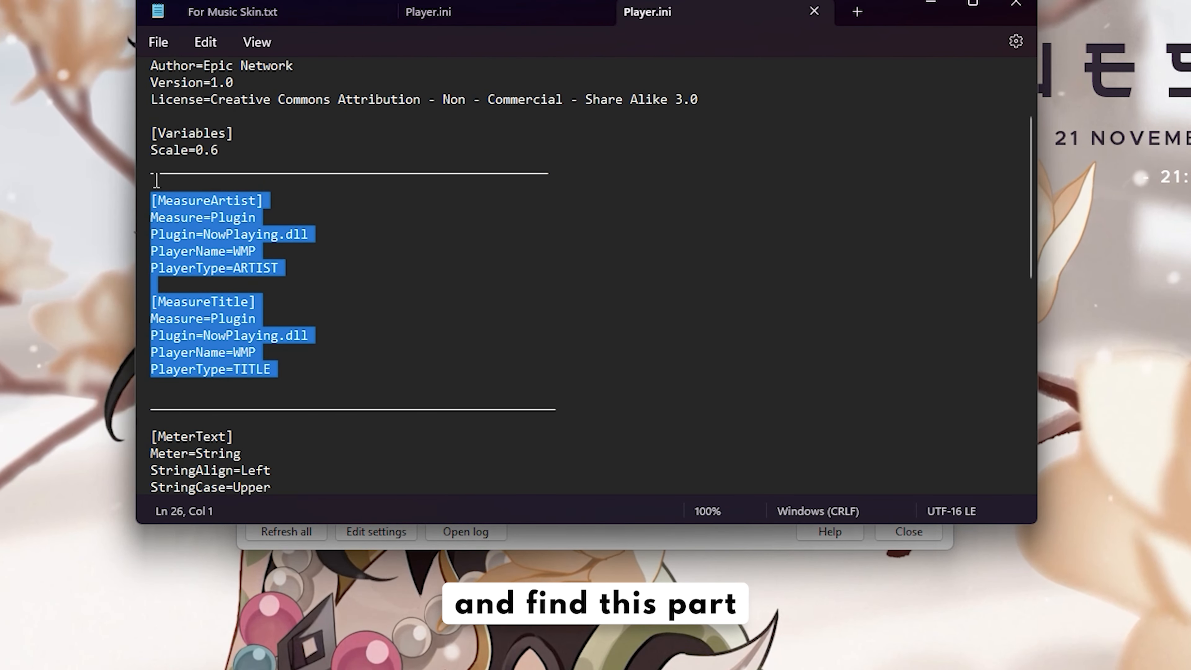
left_click(312, 287)
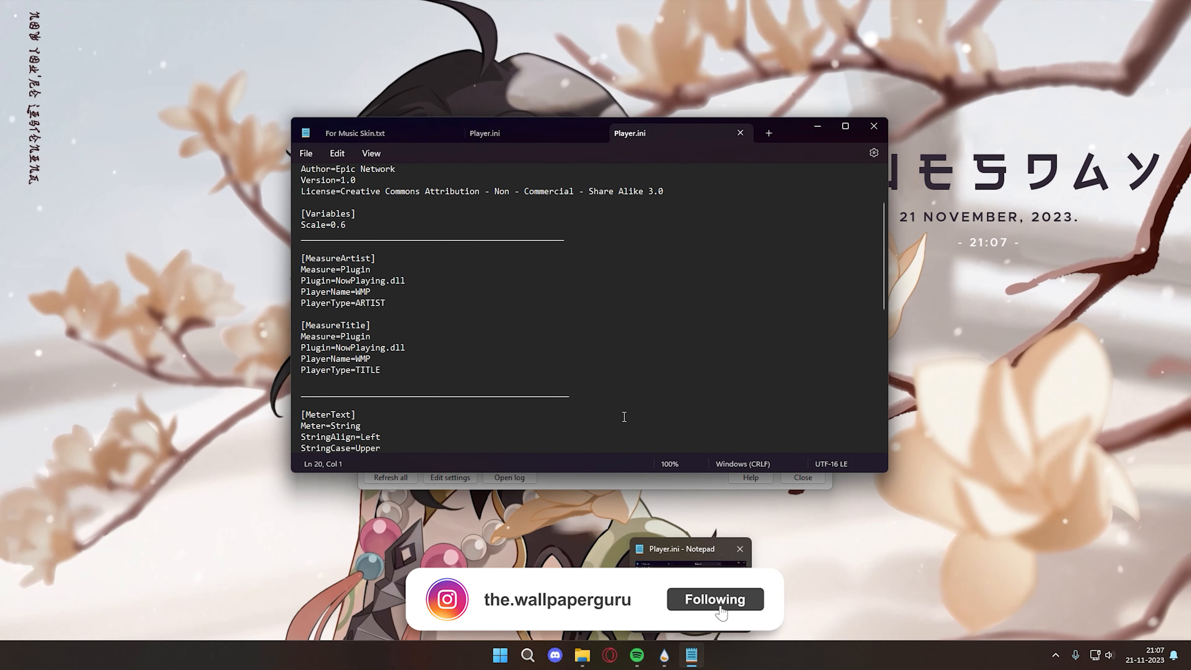
Switch to File Explorer and open For Music Skin.txt from the xiao_theme folder
left_click(584, 656)
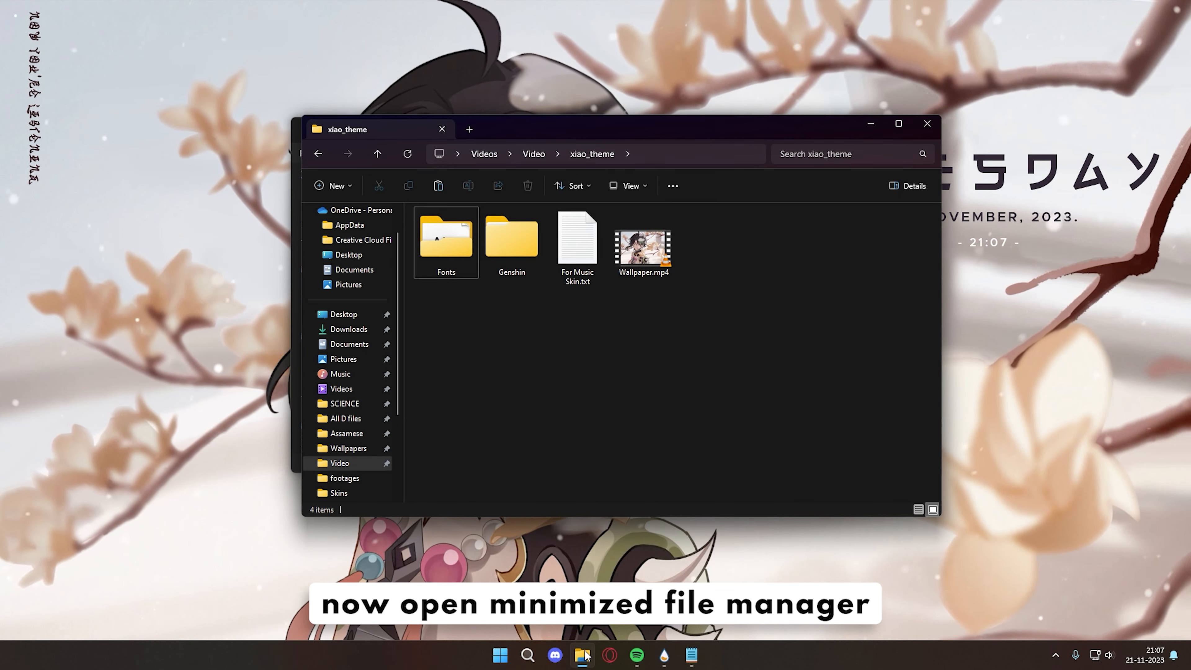
left_click(551, 259)
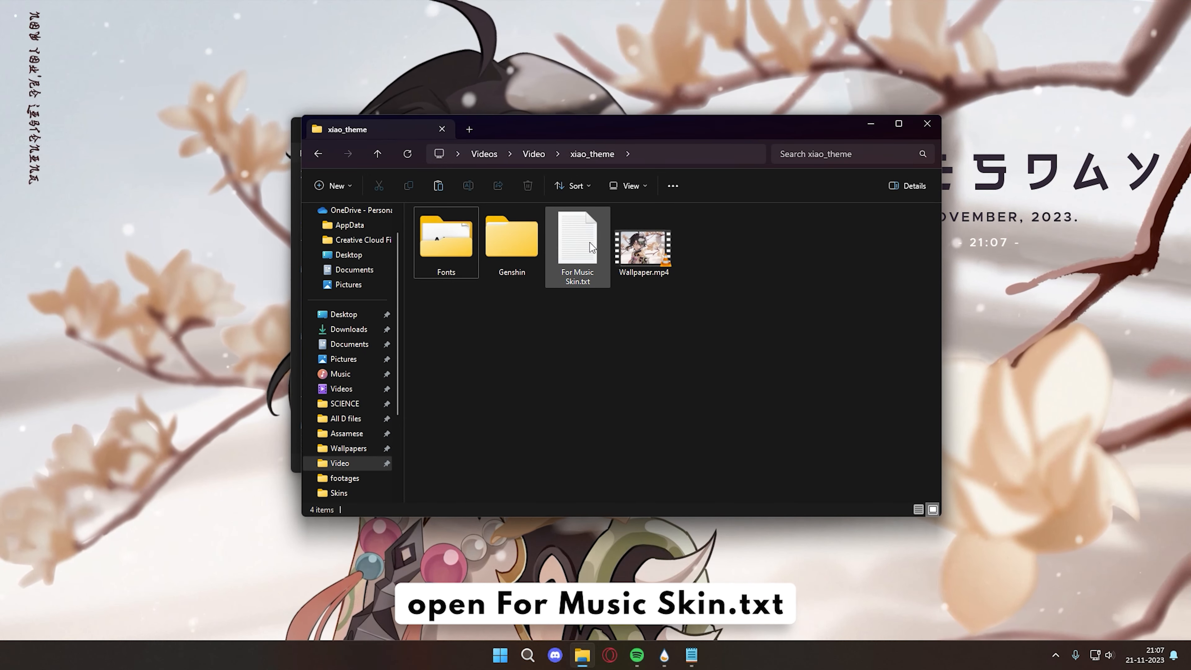
right_click(560, 257)
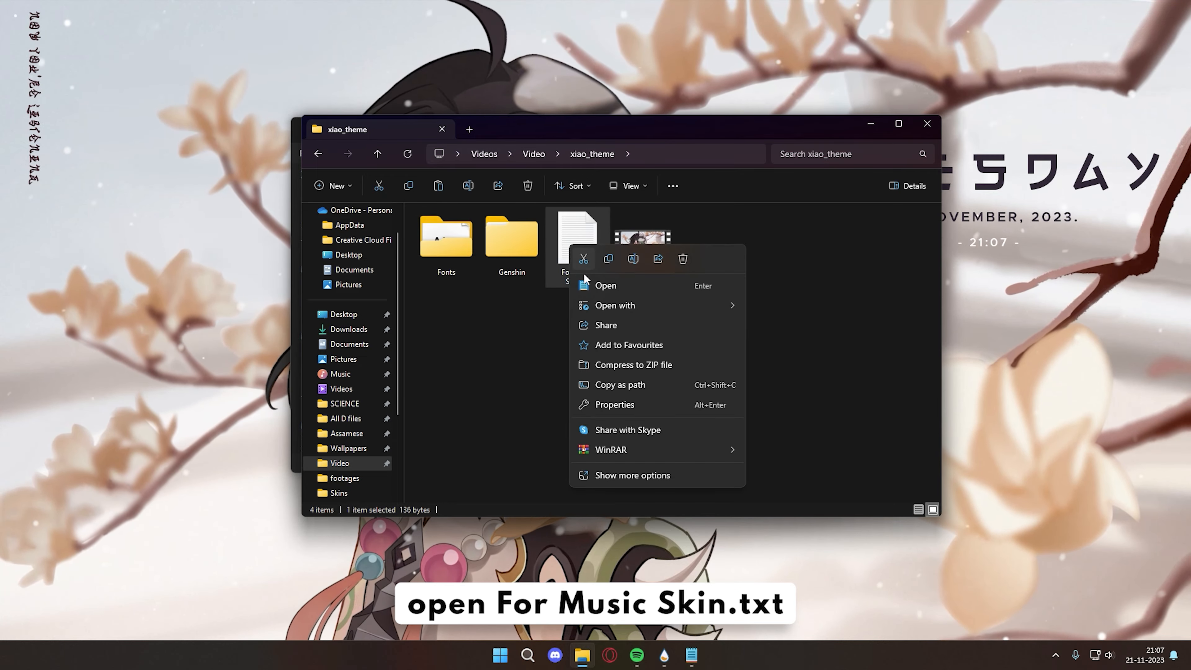
left_click(600, 282)
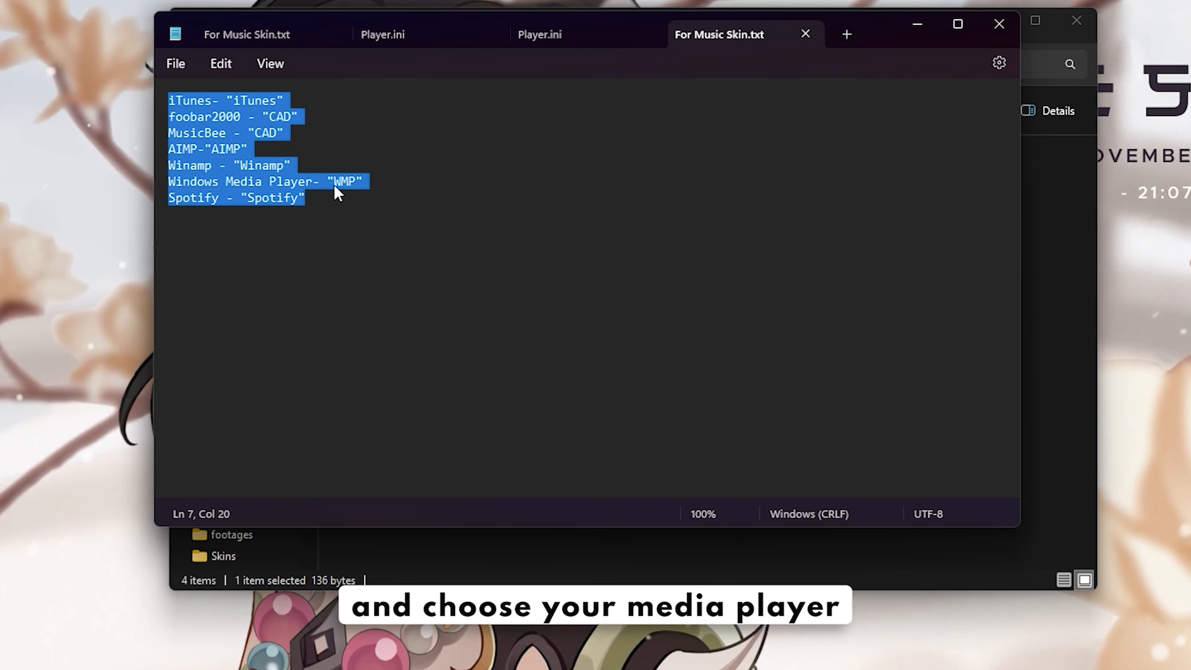
Copy the player name Spotify from the list of media players in For Music Skin.txt
left_click(325, 221)
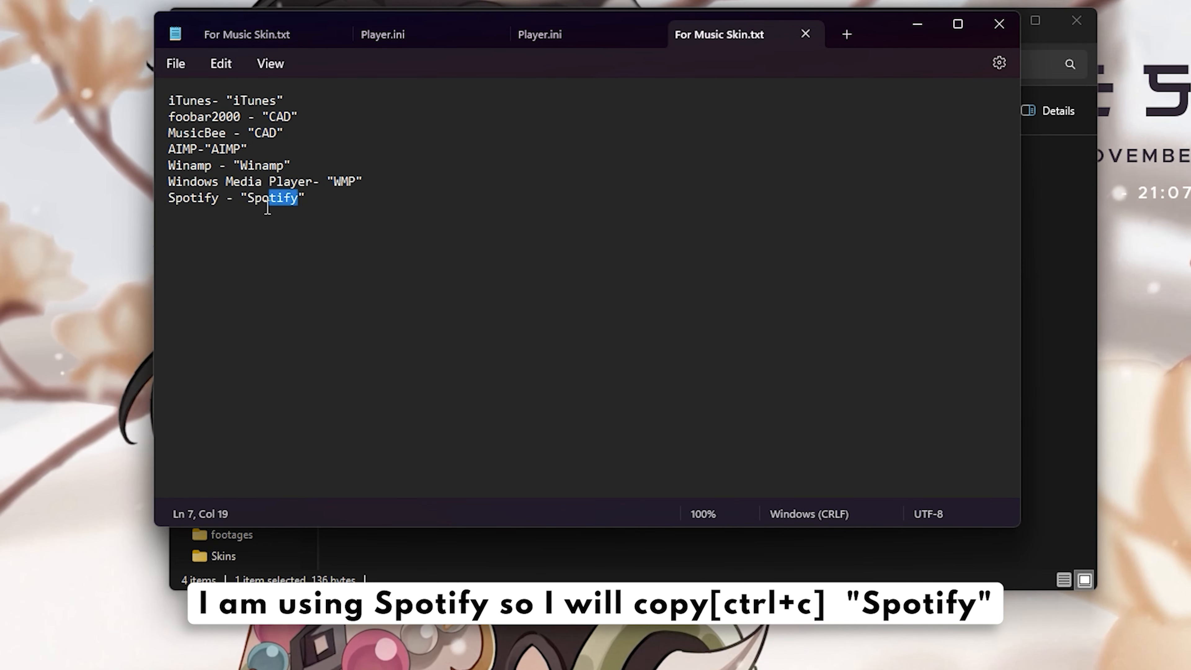
left_click_drag(267, 208, 250, 210)
key("ctrl+c")
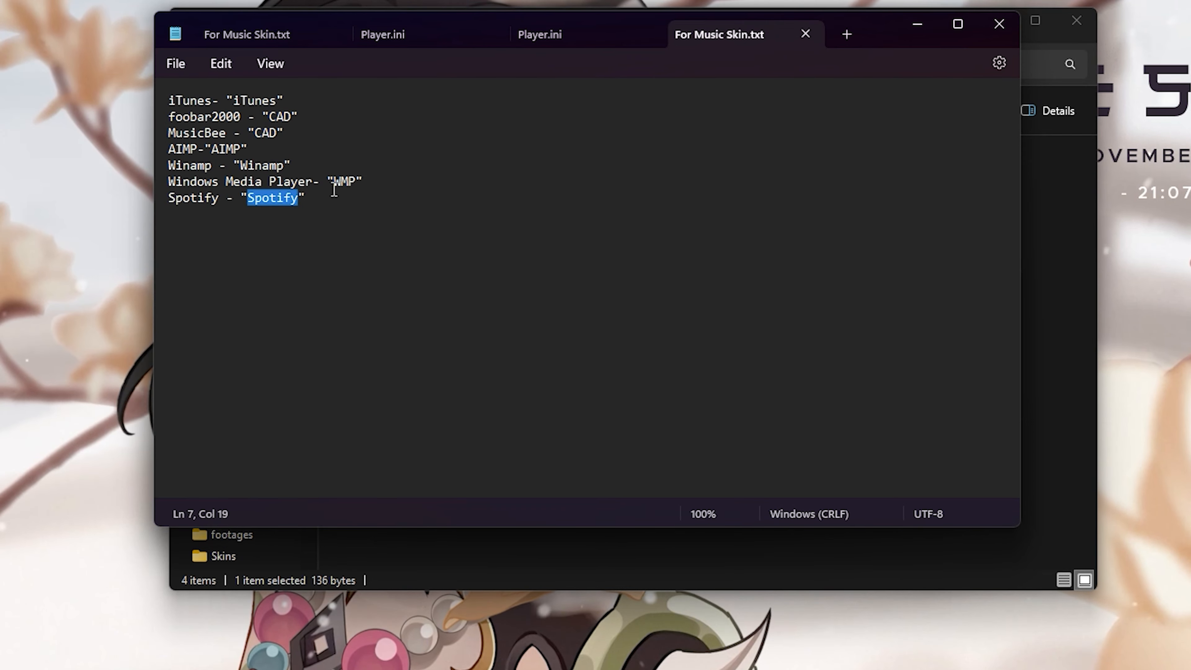
Set PlayerName to Spotify in Player.ini's MeasureArtist and MeasureTitle sections, save the file, and close Notepad and File Explorer
left_click(555, 45)
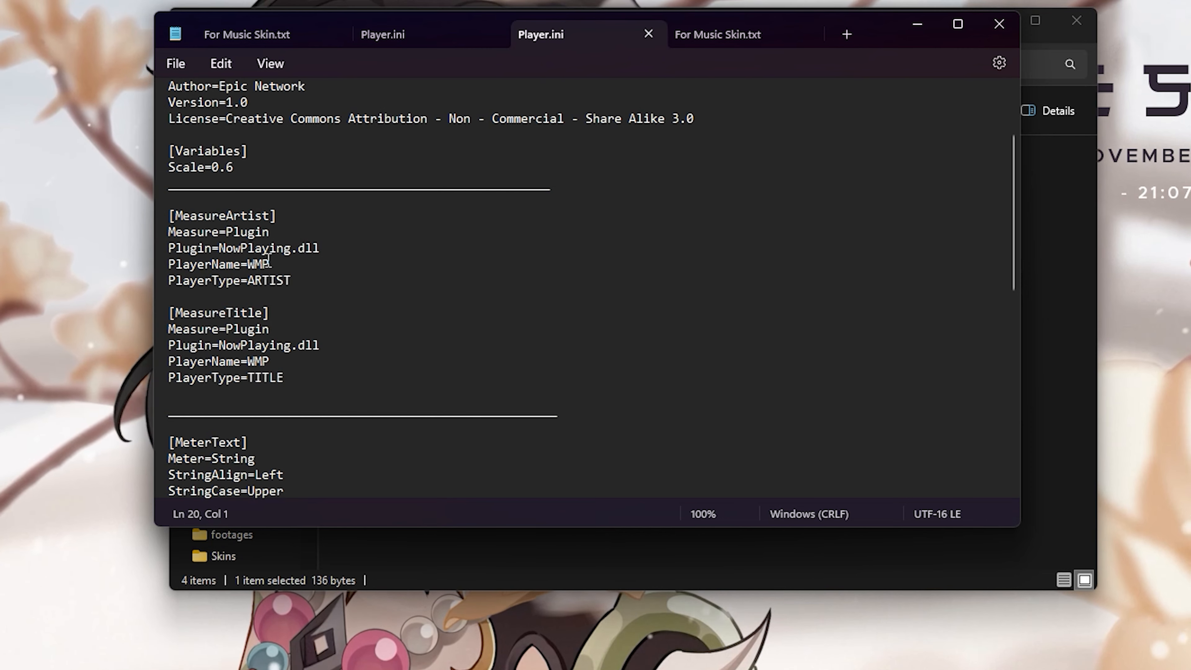
key("ctrl+v")
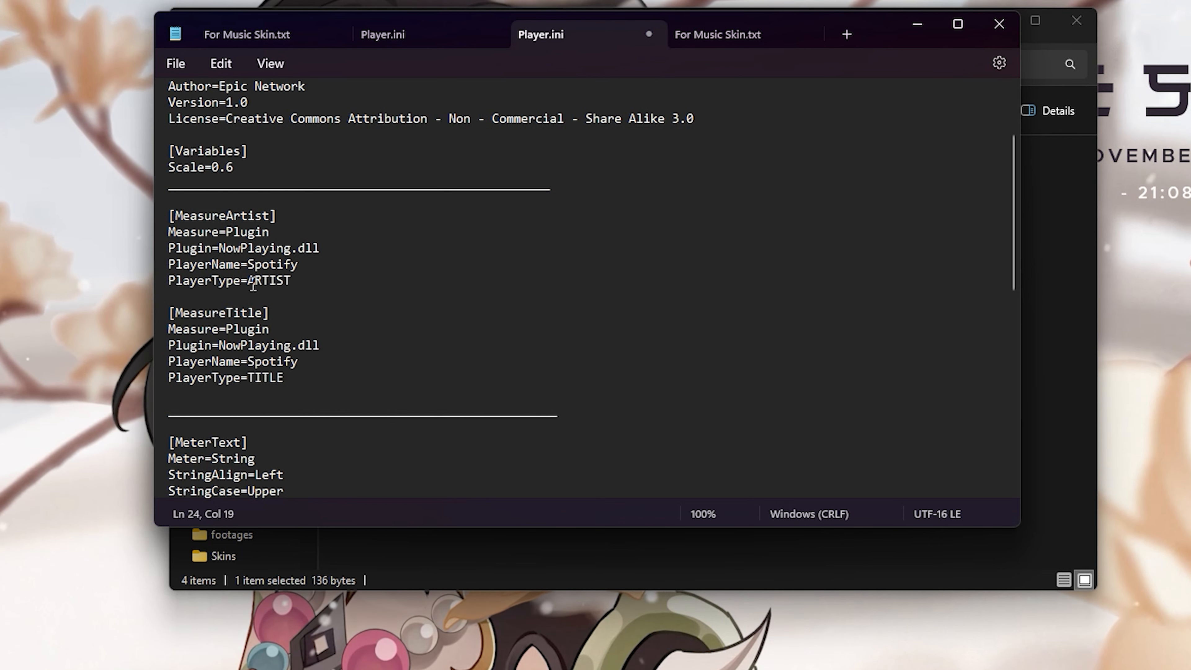
left_click(304, 299)
left_click(176, 64)
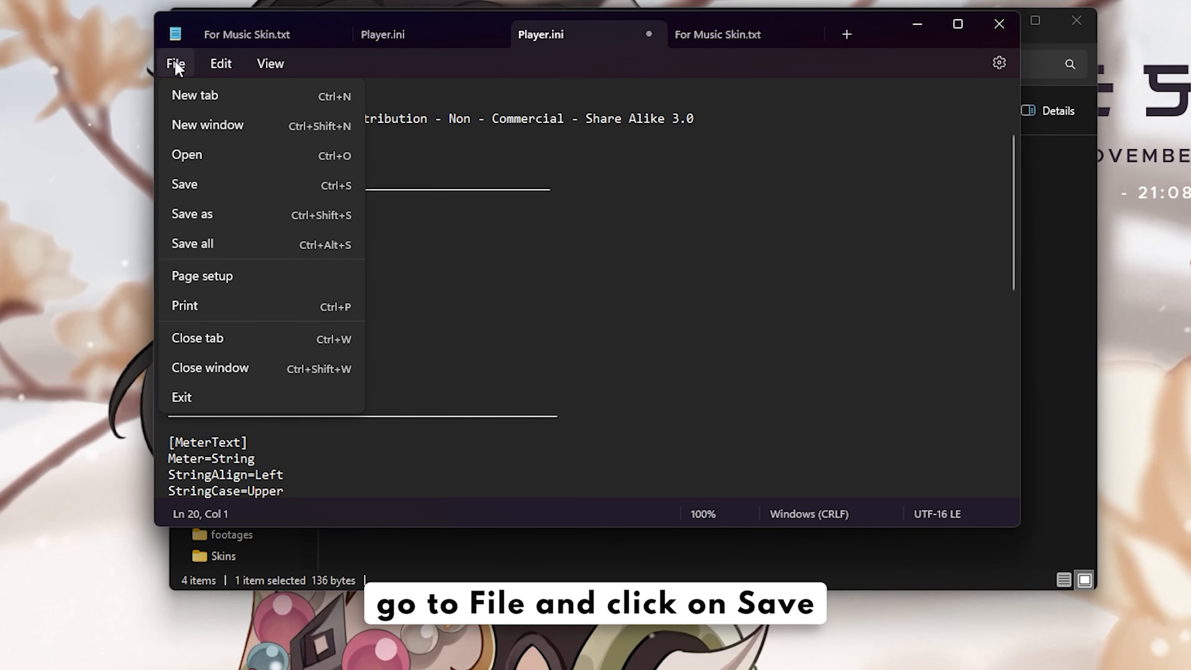
left_click(208, 194)
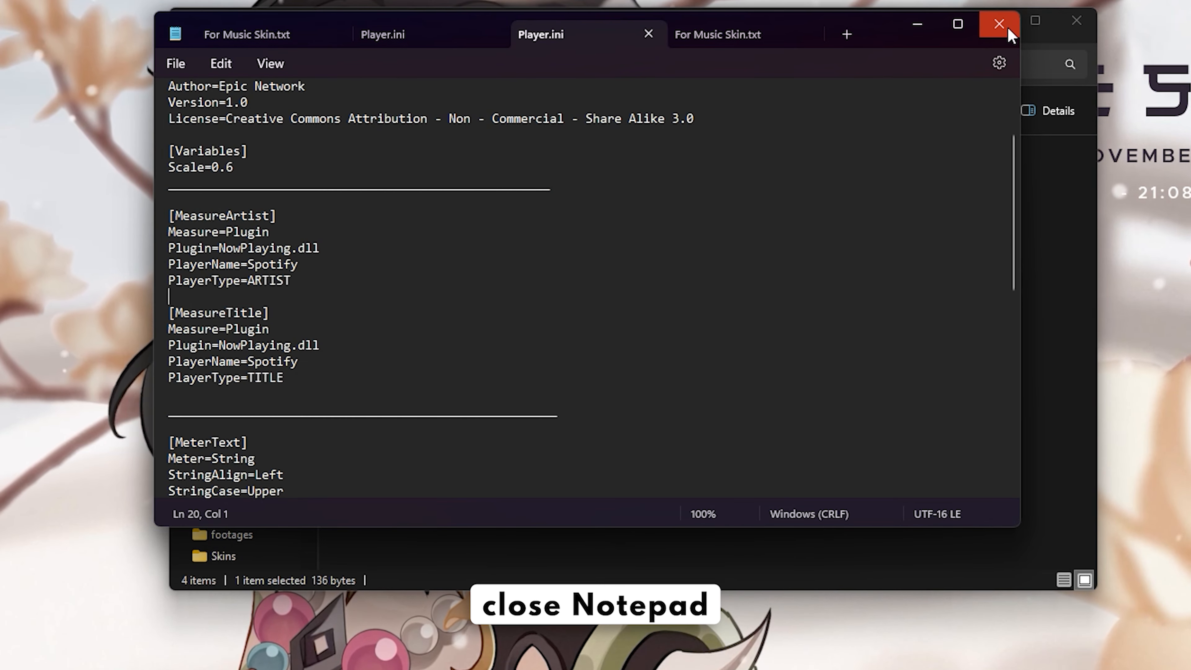
left_click(999, 25)
left_click(1077, 21)
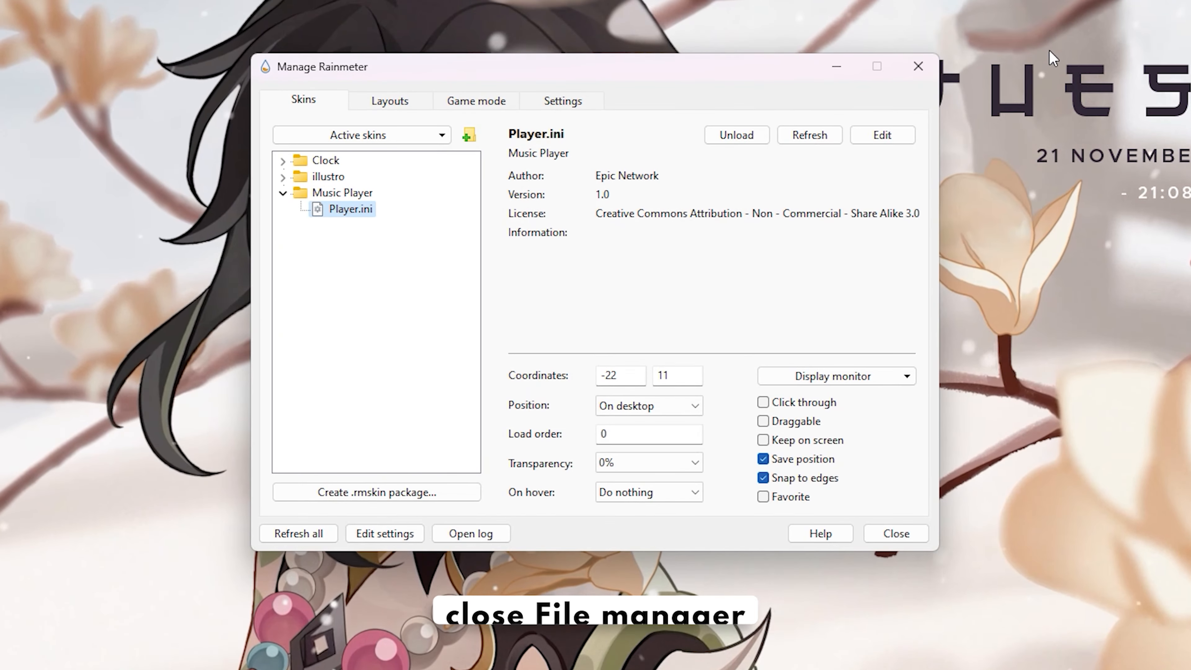
Refresh all Rainmeter skins, then clear the desktop by closing the Rainmeter manager and minimizing Spotify
left_click(295, 534)
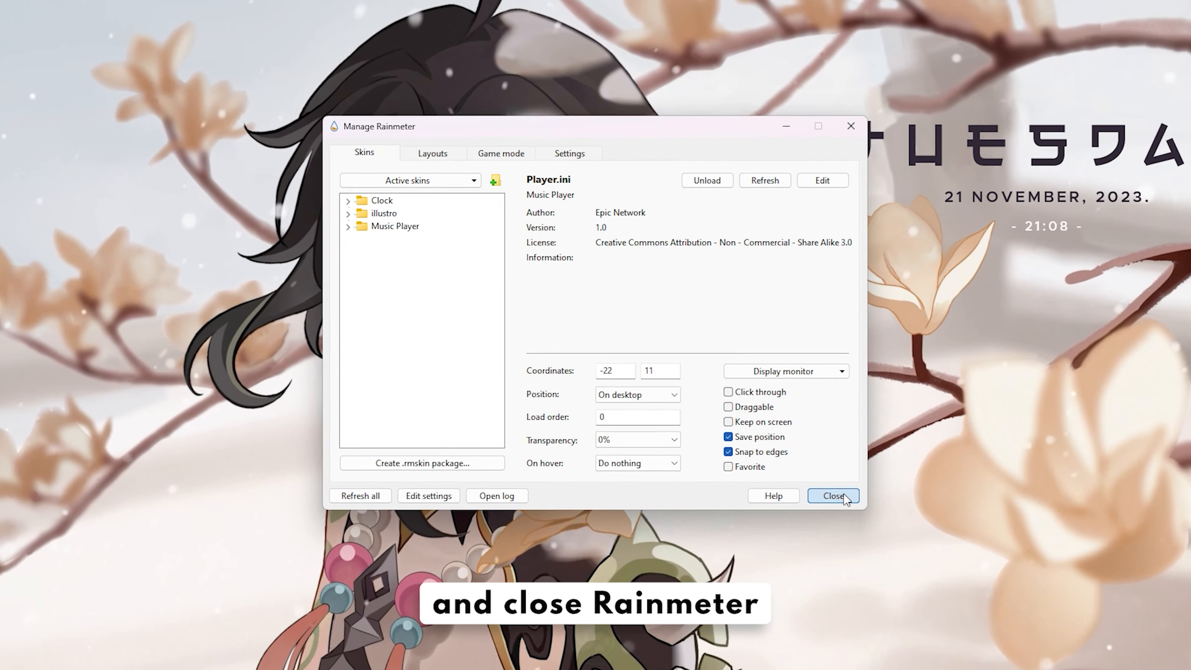
left_click(895, 533)
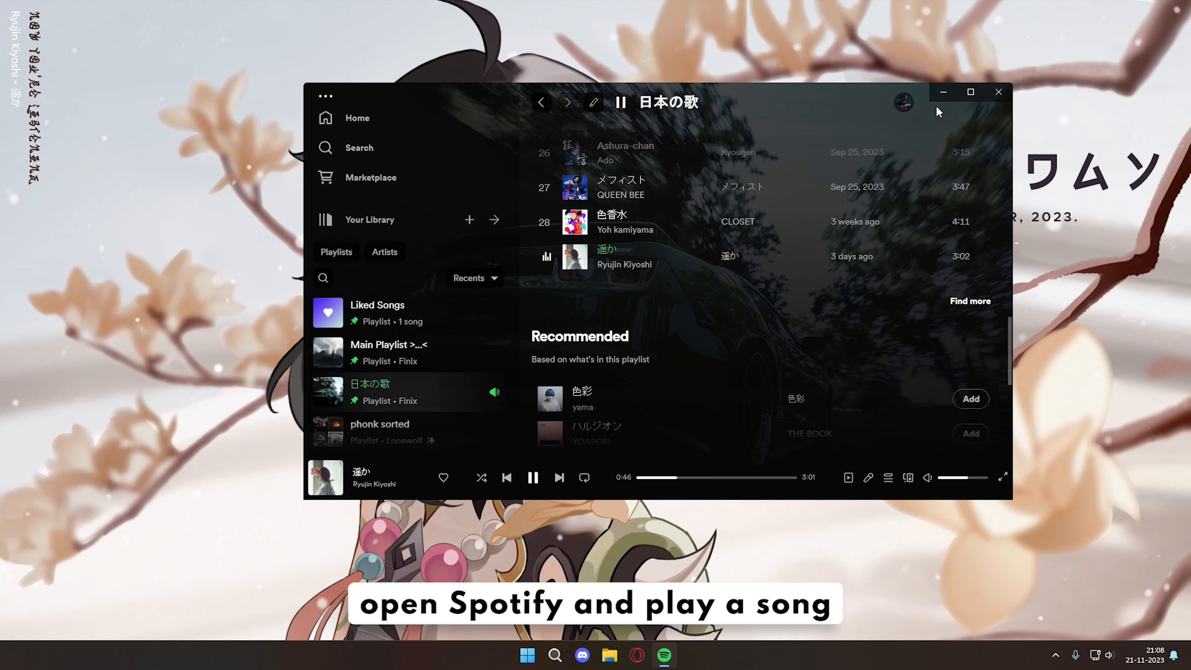
left_click(943, 92)
Open the Windows Taskbar settings, enable automatically hiding the taskbar under Taskbar behaviours, and close Settings
left_click(555, 655)
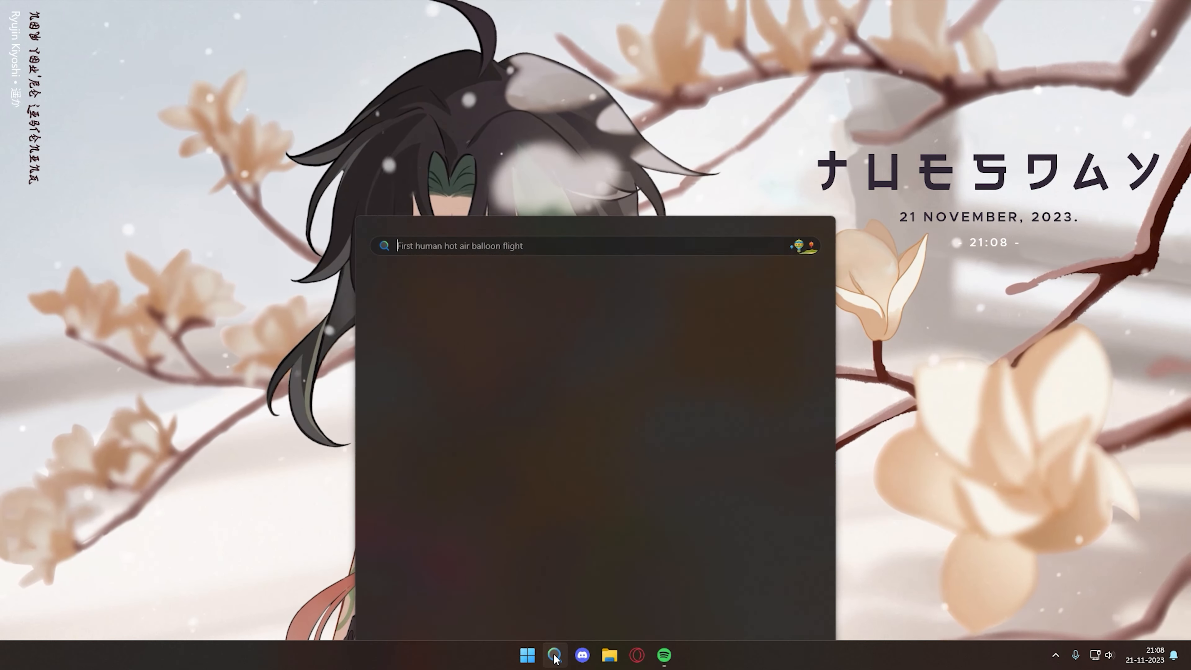
type("tas")
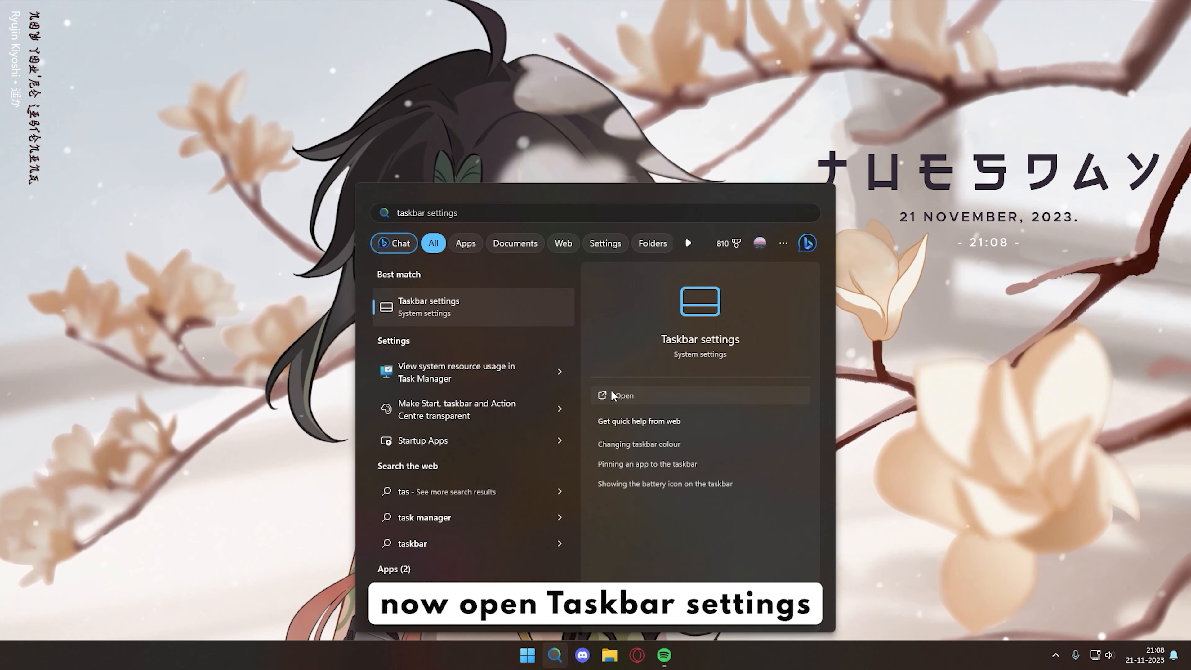
left_click(611, 395)
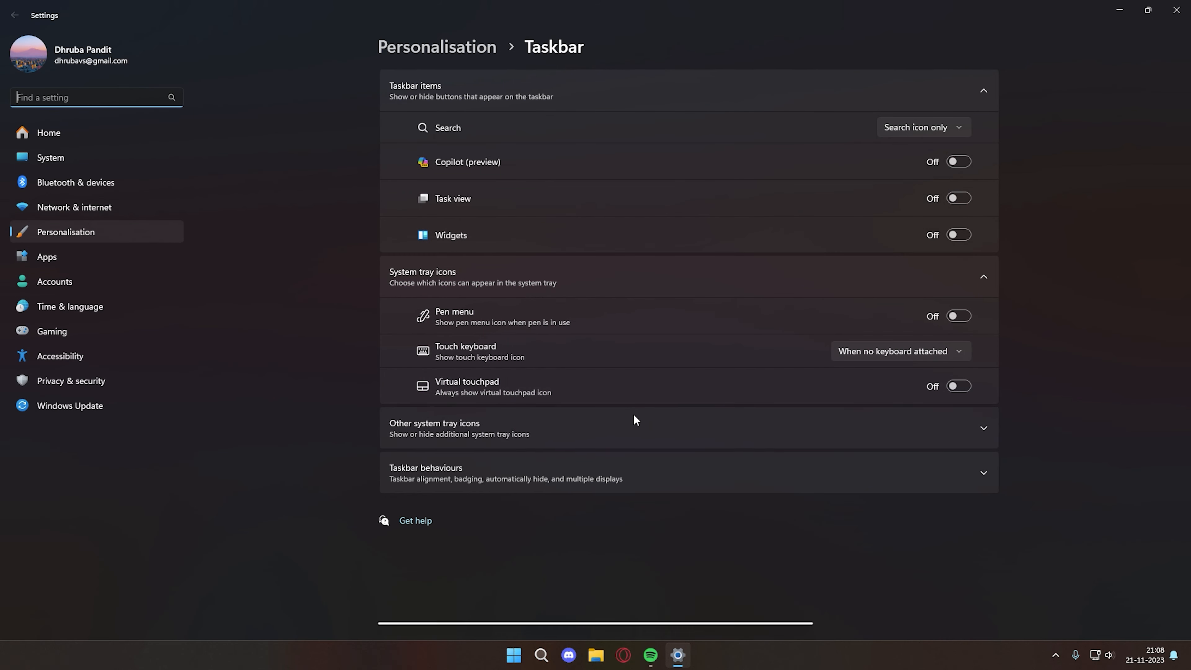
left_click(618, 477)
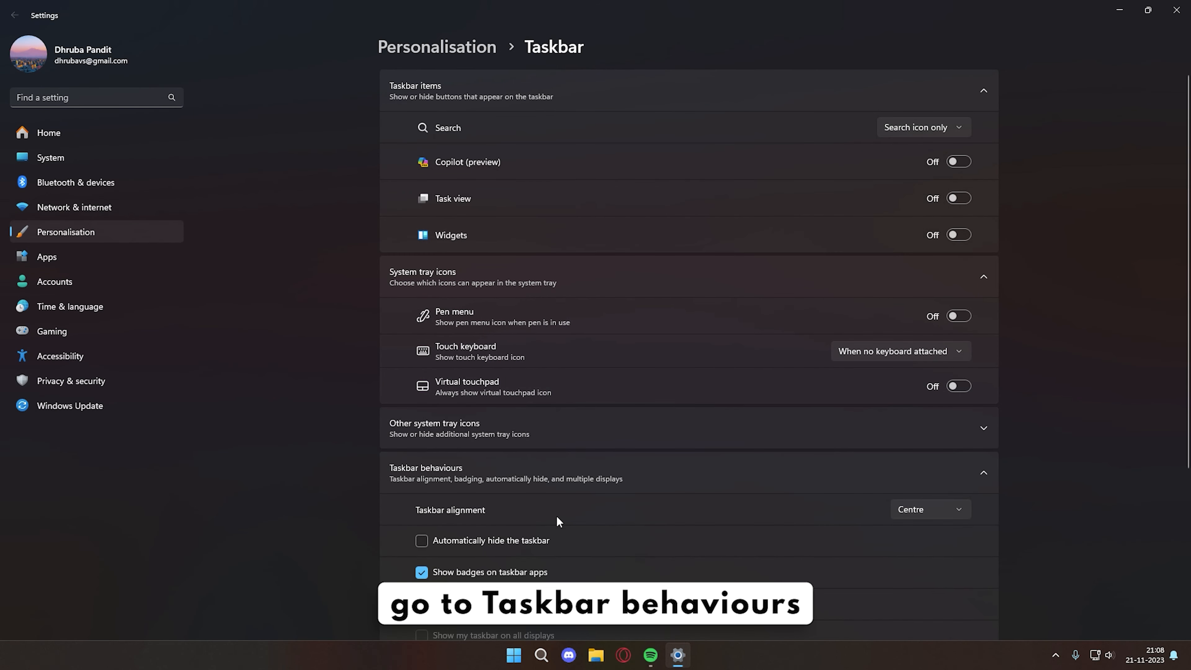
left_click(417, 540)
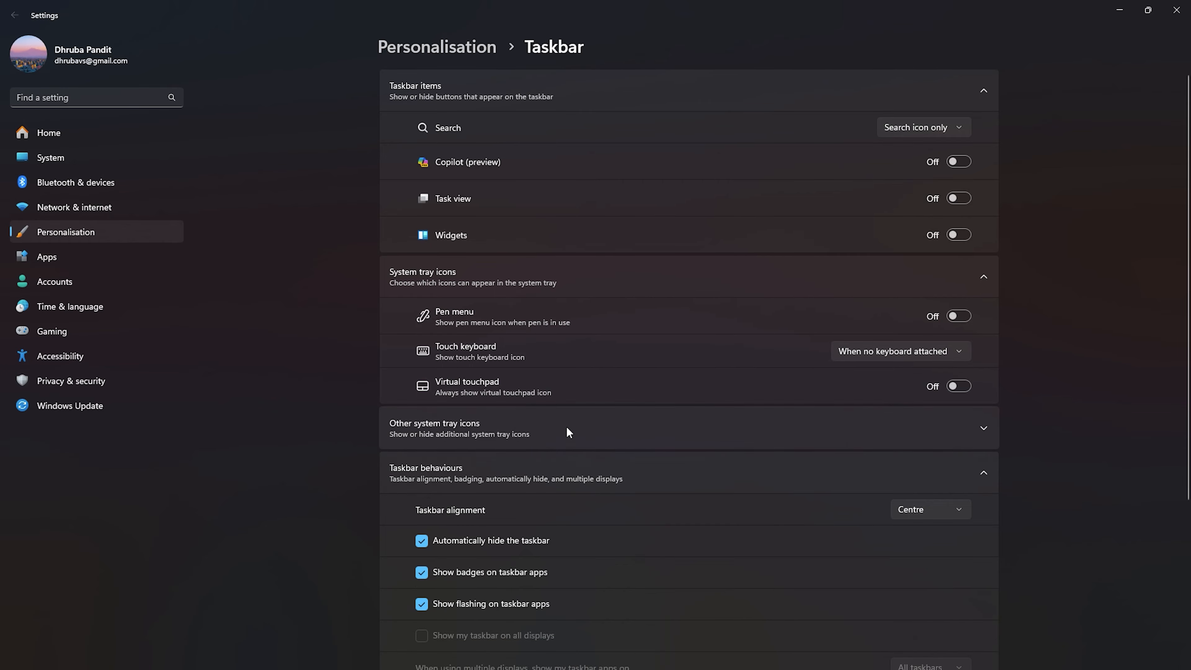
left_click(1168, 16)
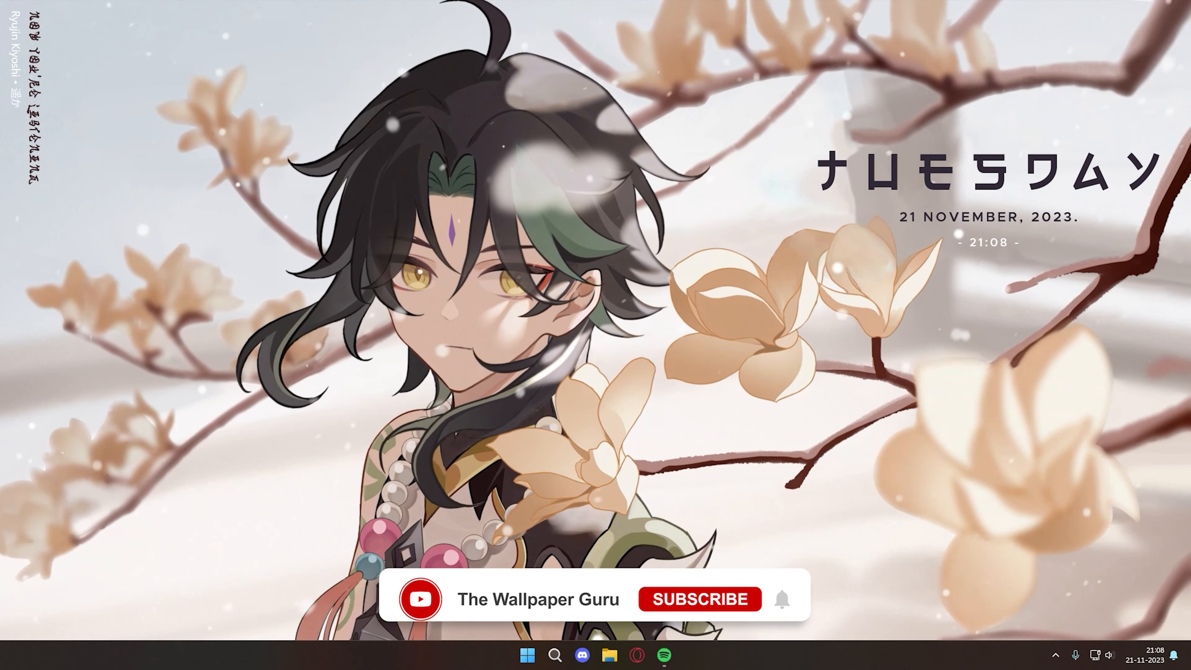
mouse_move(668, 662)
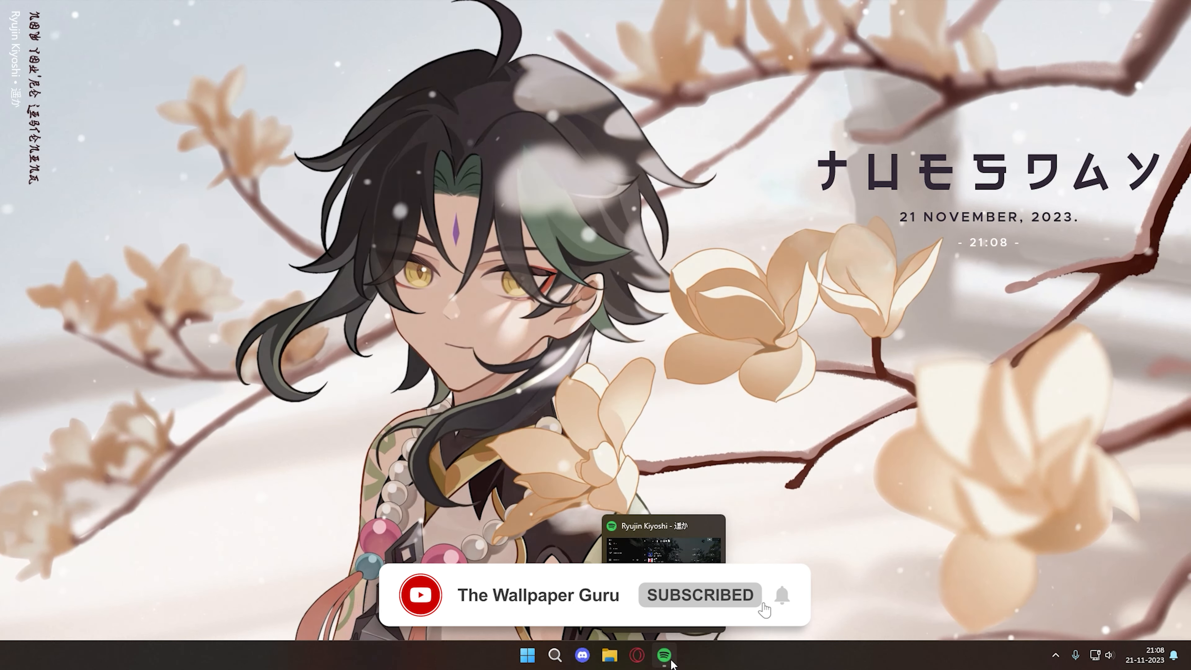